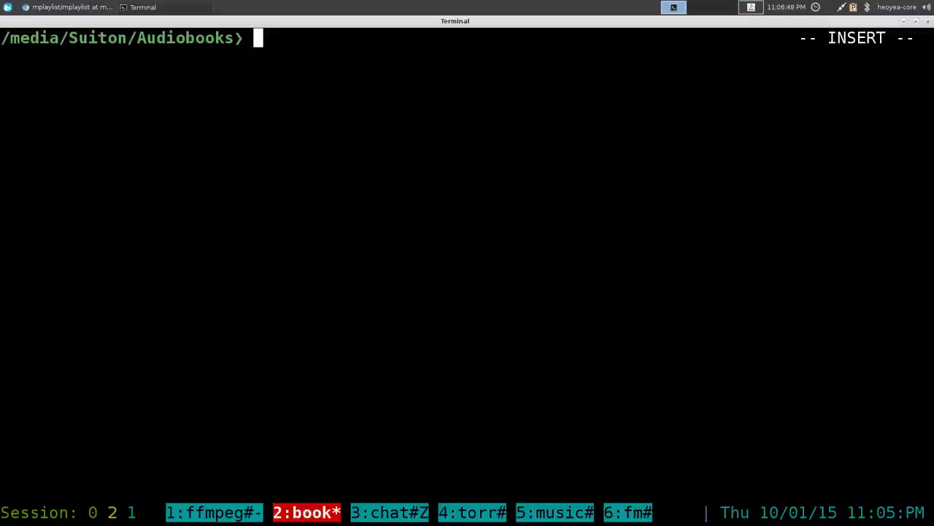
Switch to Chrome's github.com/pts/mplaylist mplaylist script page and scroll through the source
{"action": "type", "text": "ls"}
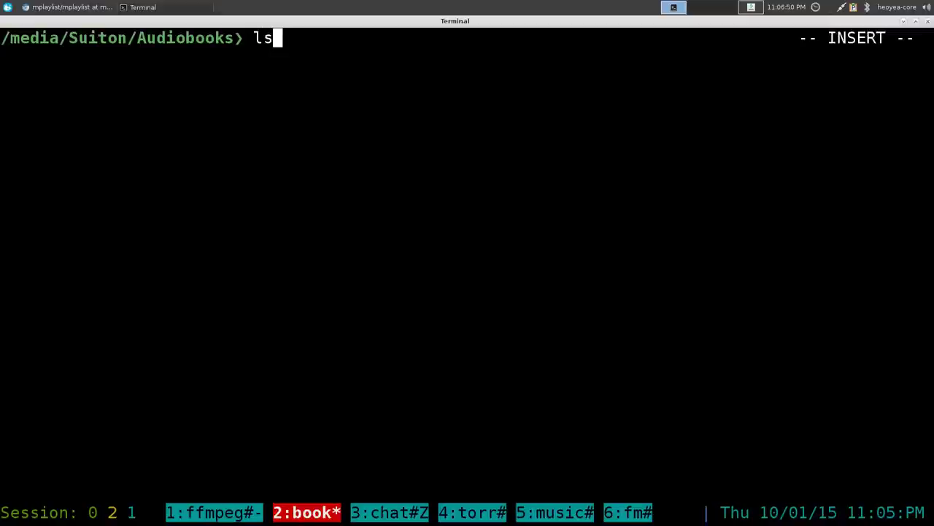
{"action": "key", "text": "alt+Tab"}
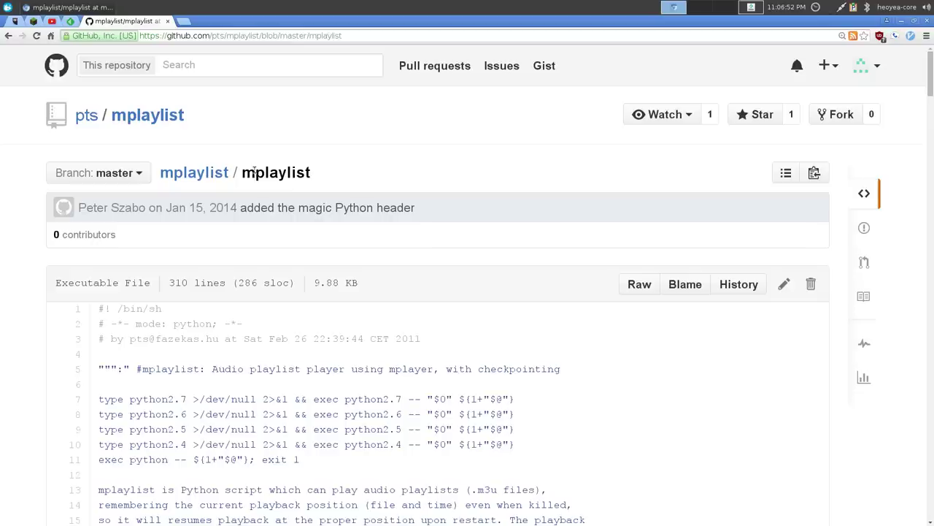
{"action": "scroll", "coordinate": [288, 283], "scroll_direction": "down", "scroll_amount": 4}
{"action": "scroll", "coordinate": [289, 283], "scroll_direction": "up", "scroll_amount": 3}
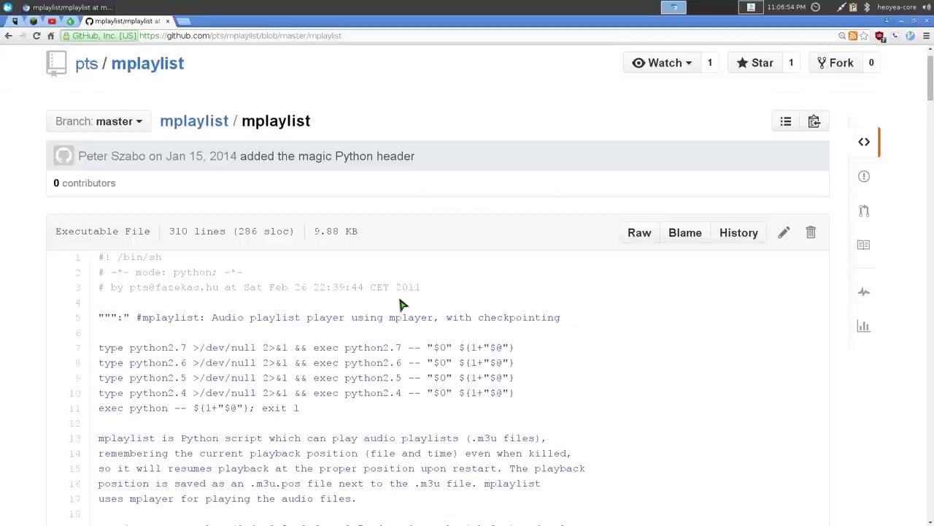
{"action": "scroll", "coordinate": [404, 306], "scroll_direction": "up", "scroll_amount": 1}
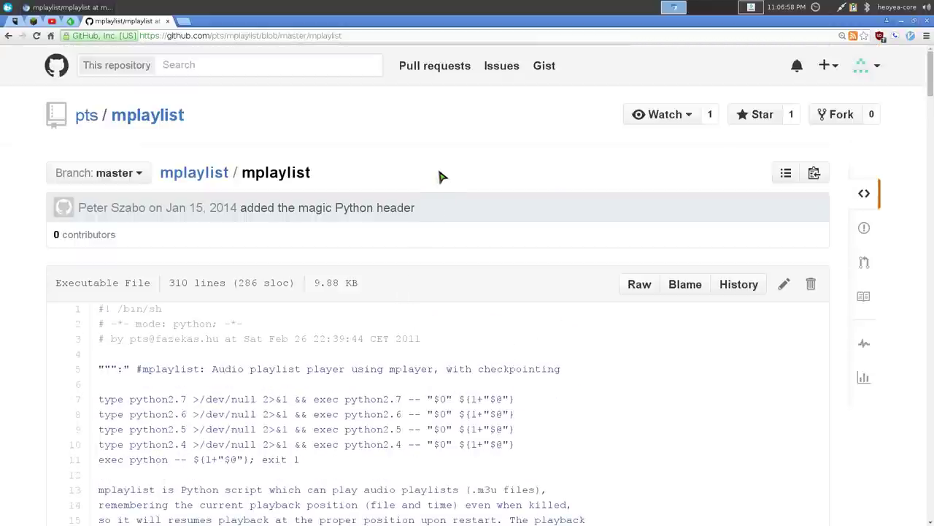
Back in the terminal, list the audiobooks and mark the Book 1 playlist's .m3u extension
{"action": "key", "text": "alt+Tab"}
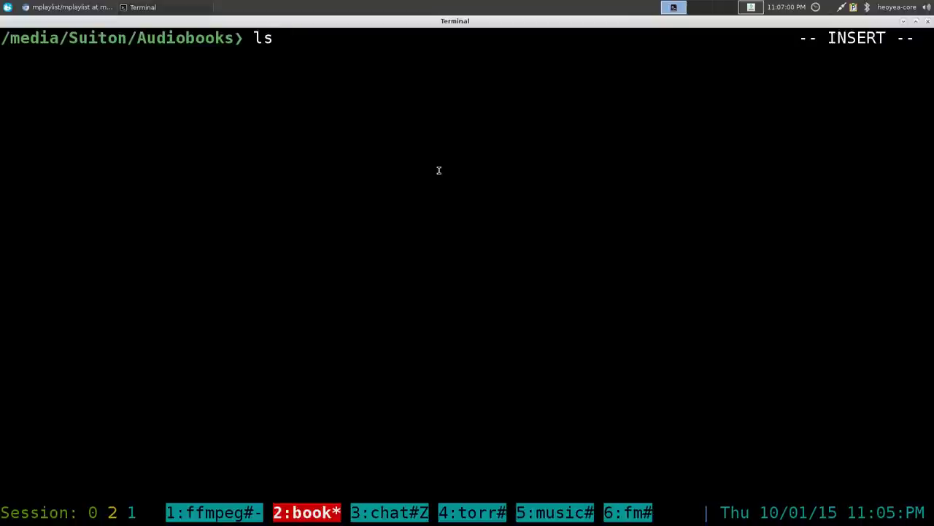
{"action": "key", "text": "BackSpace"}
{"action": "key", "text": "BackSpace"}
{"action": "type", "text": "ls"}
{"action": "key", "text": "Return"}
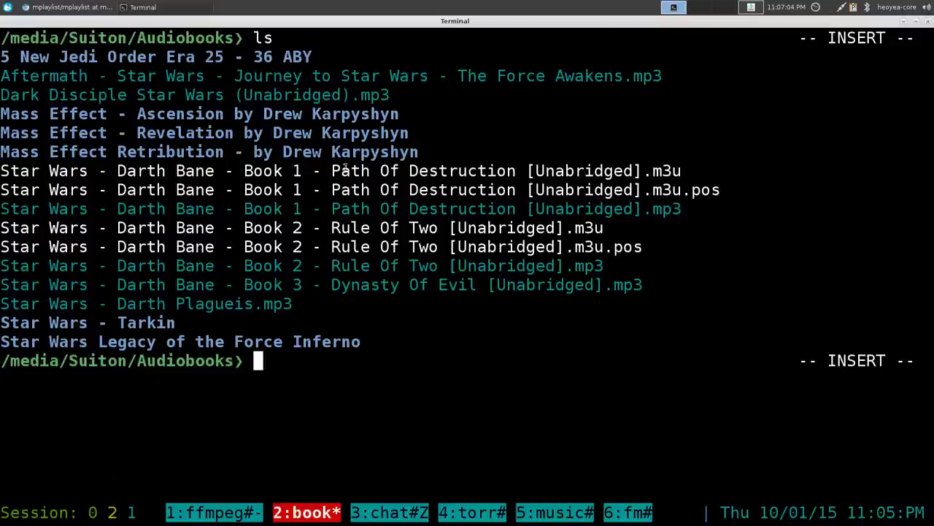
{"action": "double_click", "coordinate": [655, 171]}
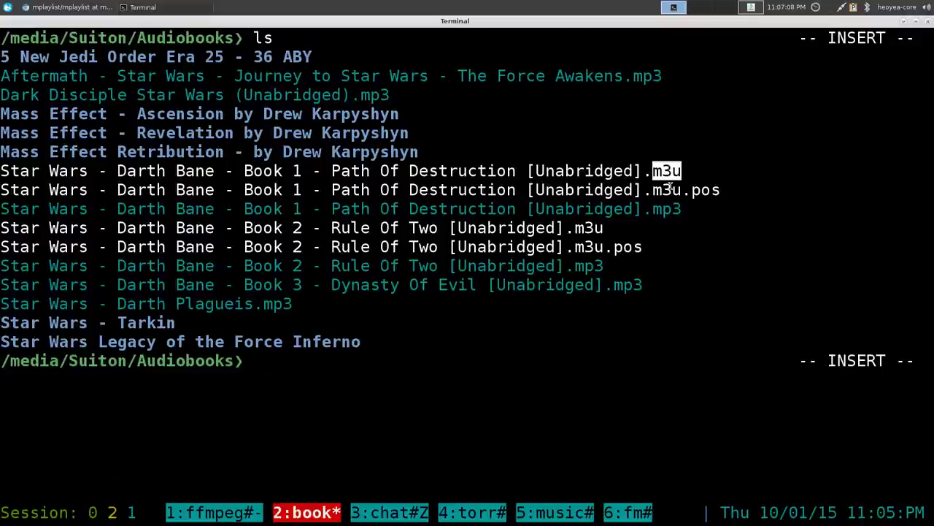
Print the Book 1 Path Of Destruction .m3u, showing its single matching Book 1 mp3 entry
{"action": "type", "text": "cat Book"}
{"action": "key", "text": "Tab"}
{"action": "type", "text": "1"}
{"action": "key", "text": "Tab"}
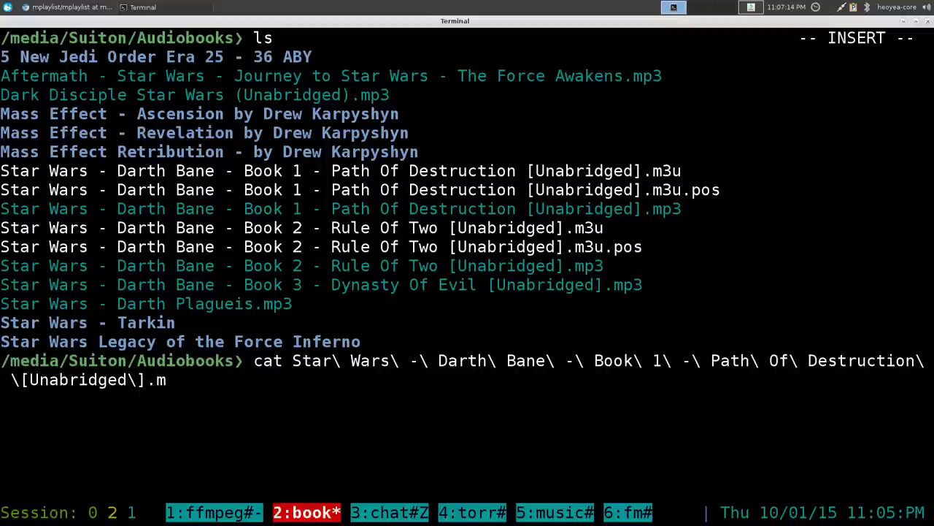
{"action": "type", "text": "3u"}
{"action": "key", "text": "Return"}
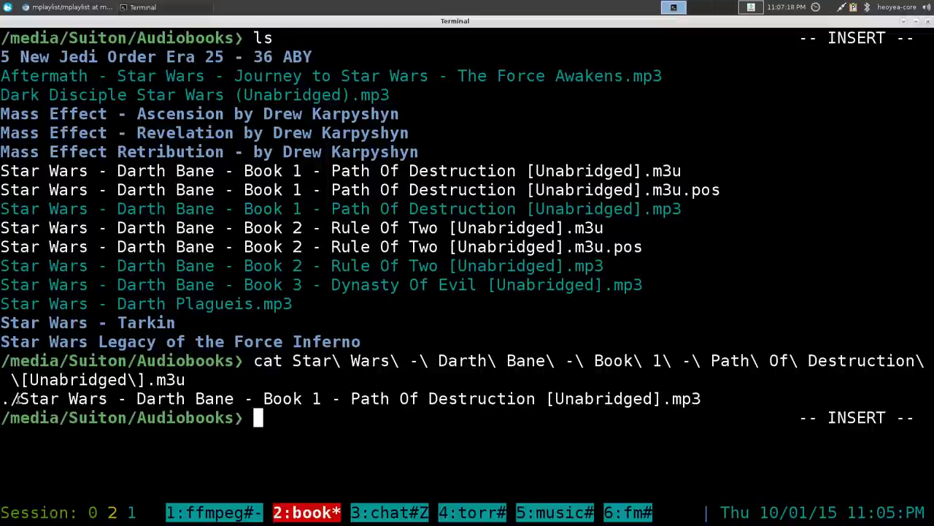
{"action": "left_click_drag", "start_coordinate": [22, 400], "coordinate": [686, 387]}
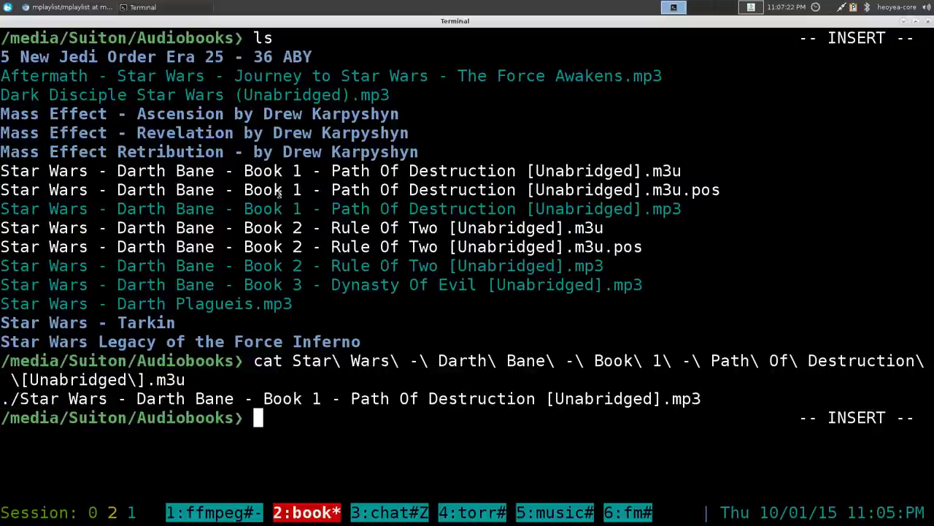
{"action": "left_click_drag", "start_coordinate": [263, 209], "coordinate": [683, 211]}
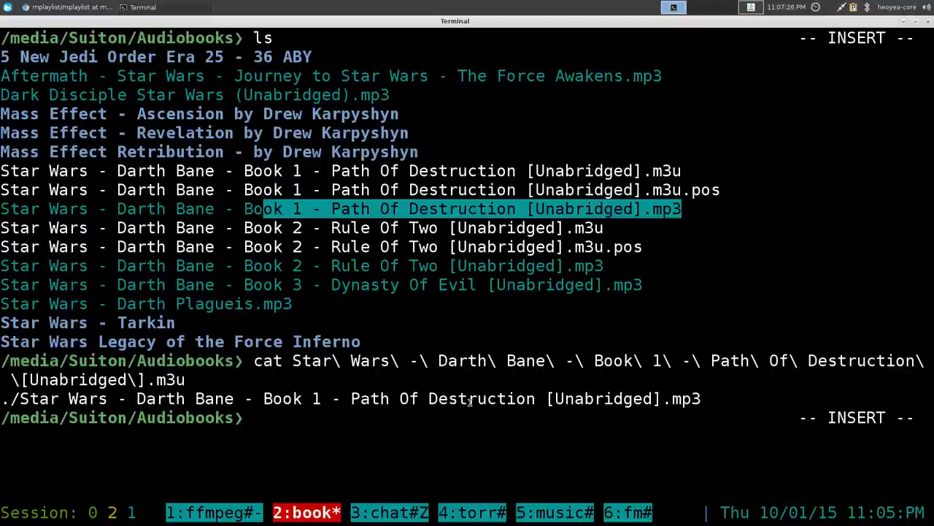
{"action": "left_click", "coordinate": [435, 290]}
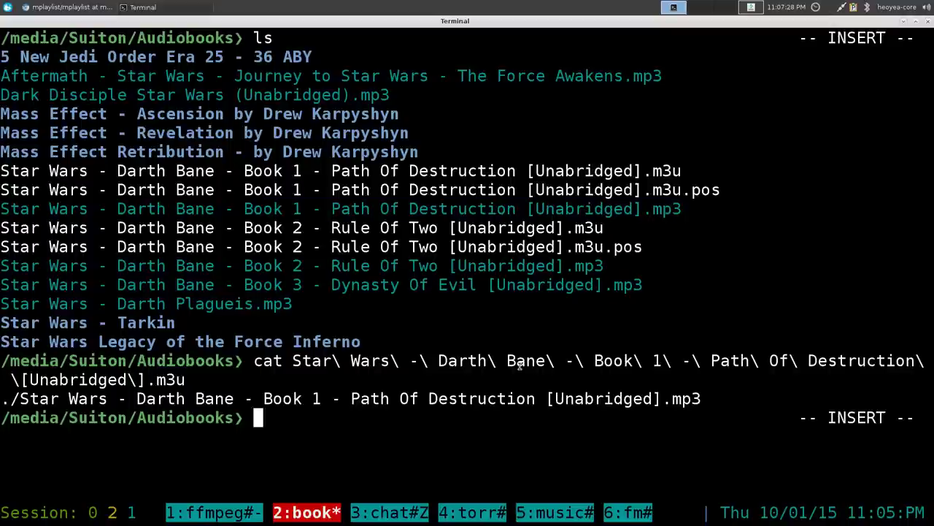
Clear the screen and start playing the Book 1 Path Of Destruction .m3u with mplaylist.sh
{"action": "key", "text": "ctrl+l"}
{"action": "type", "text": "mplay"}
{"action": "key", "text": "Tab"}
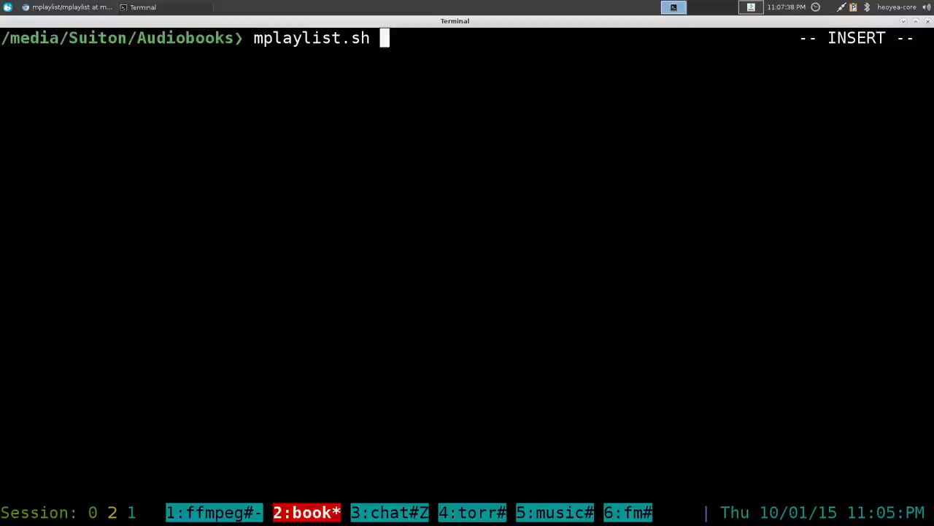
{"action": "type", "text": "Book"}
{"action": "key", "text": "Tab"}
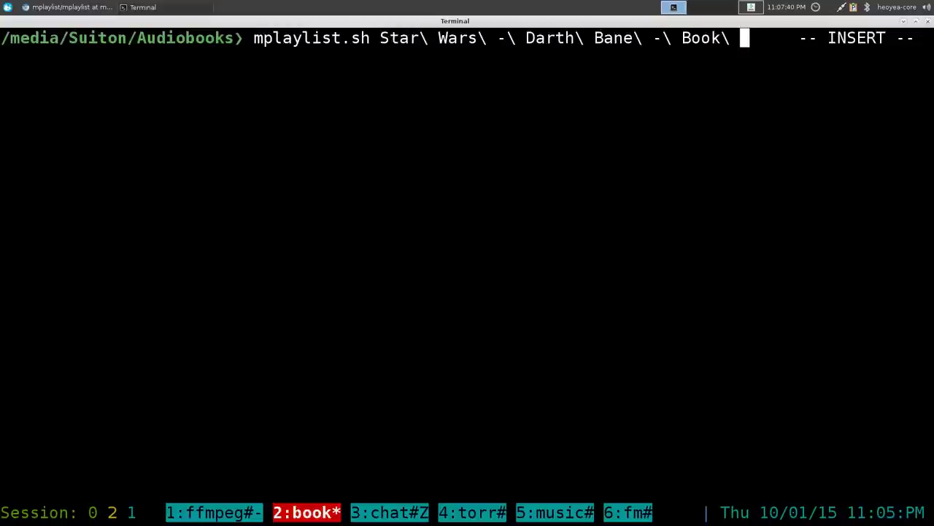
{"action": "type", "text": "1"}
{"action": "key", "text": "Tab"}
{"action": "type", "text": "3u"}
{"action": "key", "text": "Return"}
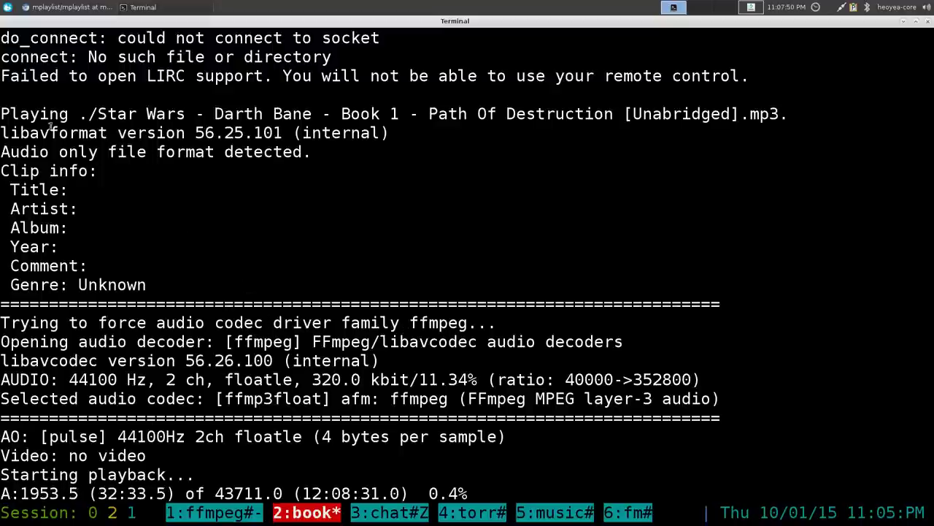
Seek forward to about 40:57 of 12:08:31, then quit so the position is saved
{"action": "left_click_drag", "start_coordinate": [1, 114], "coordinate": [781, 114]}
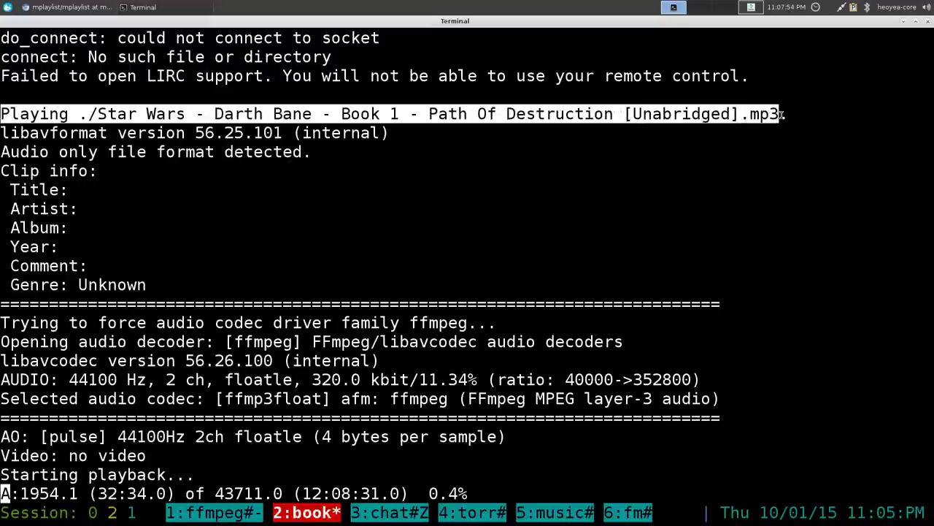
{"action": "left_click", "coordinate": [554, 229]}
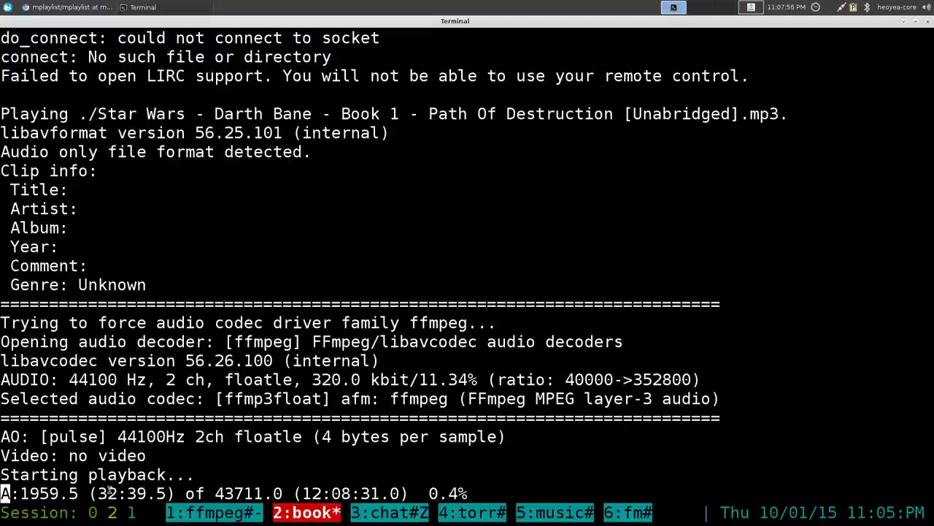
{"action": "left_click_drag", "start_coordinate": [98, 494], "coordinate": [146, 494]}
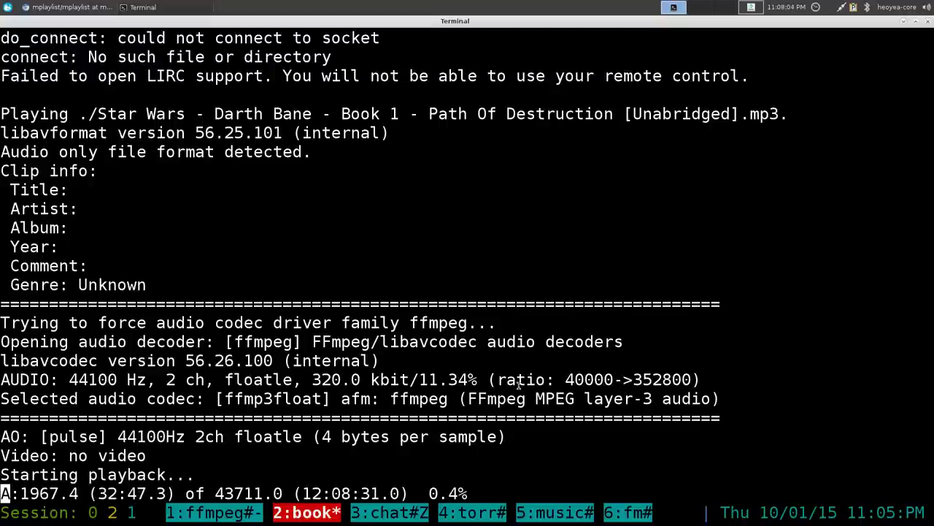
{"action": "key", "text": "Up"}
{"action": "key", "text": "Up"}
{"action": "key", "text": "Up"}
{"action": "key", "text": "Up"}
{"action": "key", "text": "Up"}
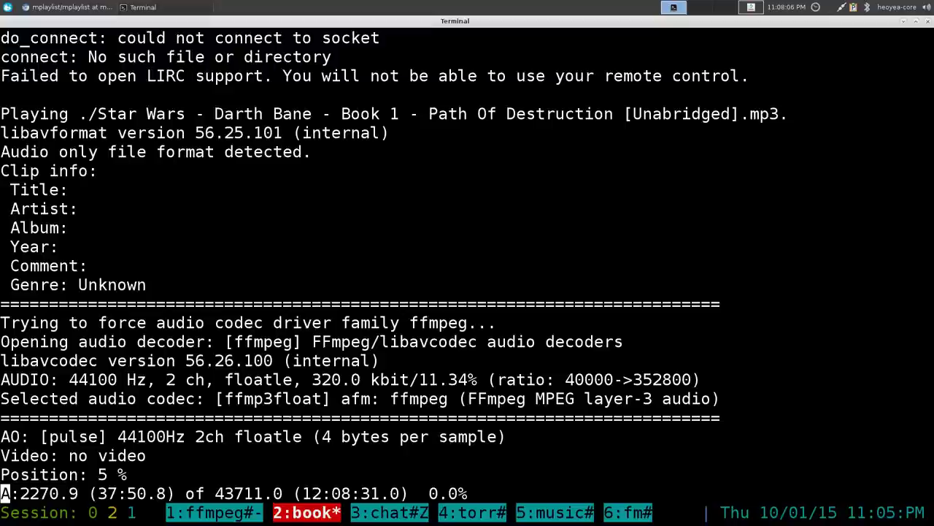
{"action": "key", "text": "Up"}
{"action": "key", "text": "Up"}
{"action": "key", "text": "Up"}
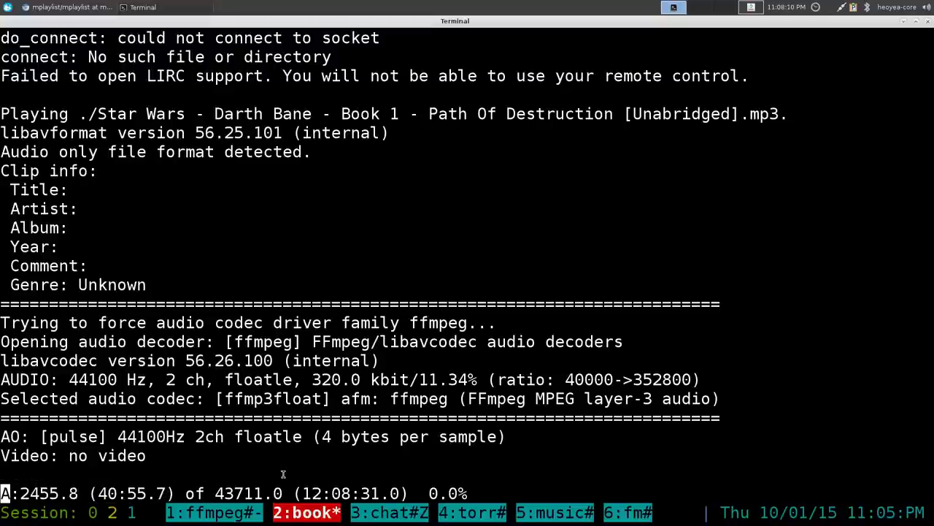
{"action": "key", "text": "q"}
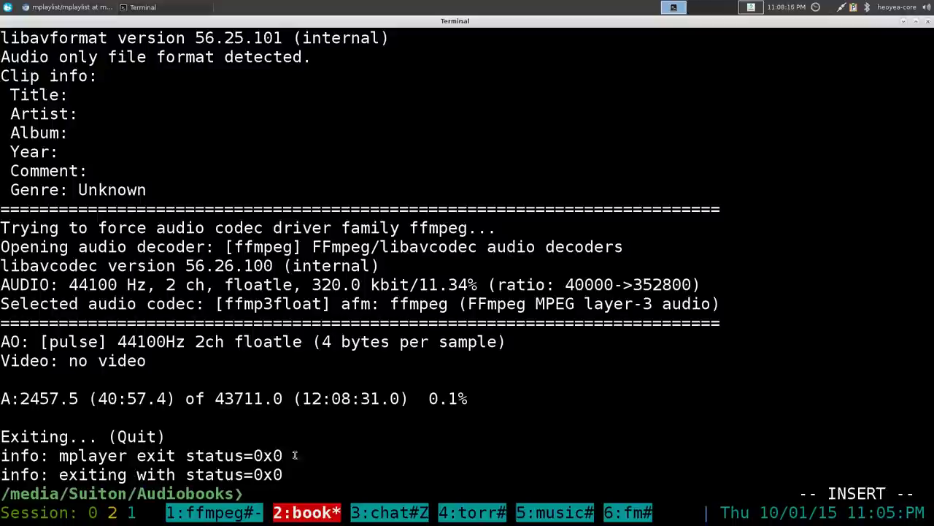
Highlight the 40:57 stopping point and the book's 12:08:31 total running time
{"action": "left_click_drag", "start_coordinate": [99, 397], "coordinate": [146, 399]}
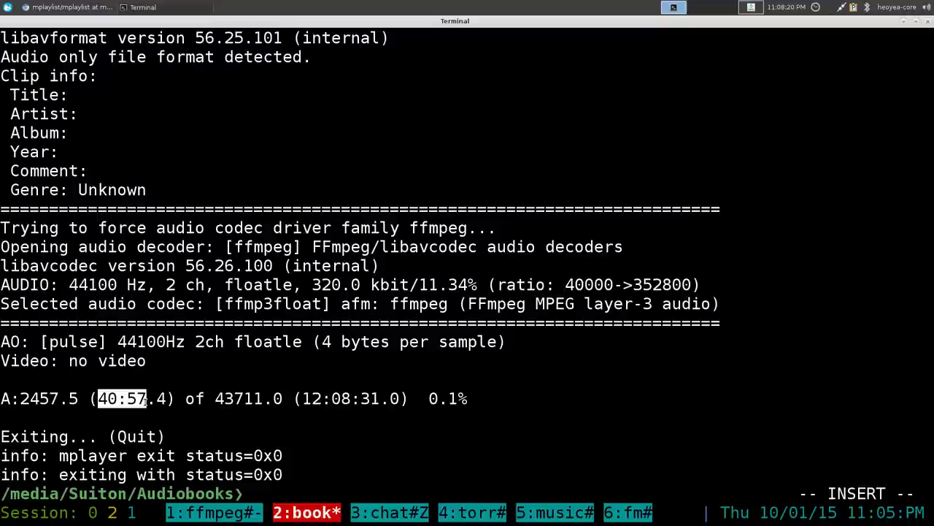
{"action": "left_click_drag", "start_coordinate": [299, 398], "coordinate": [351, 399]}
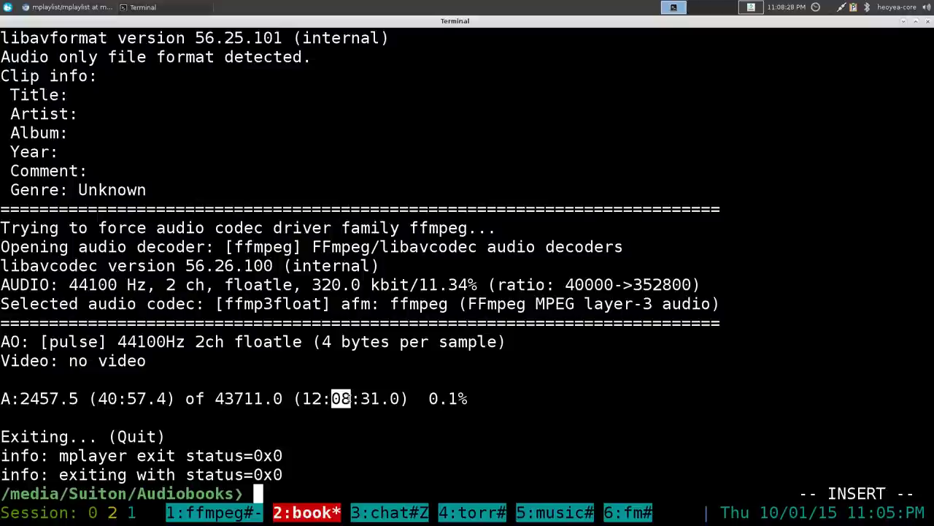
{"action": "left_click_drag", "start_coordinate": [360, 399], "coordinate": [378, 398]}
{"action": "left_click", "coordinate": [326, 410]}
{"action": "left_click_drag", "start_coordinate": [100, 398], "coordinate": [147, 399]}
{"action": "left_click", "coordinate": [187, 403]}
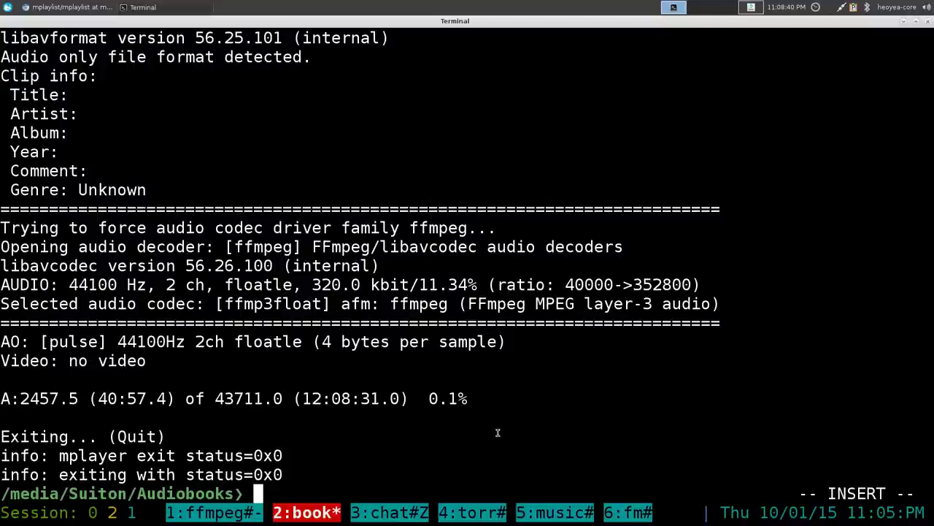
Rerun the mplaylist.sh command so Book 1 resumes at about 40:58
{"action": "key", "text": "Up"}
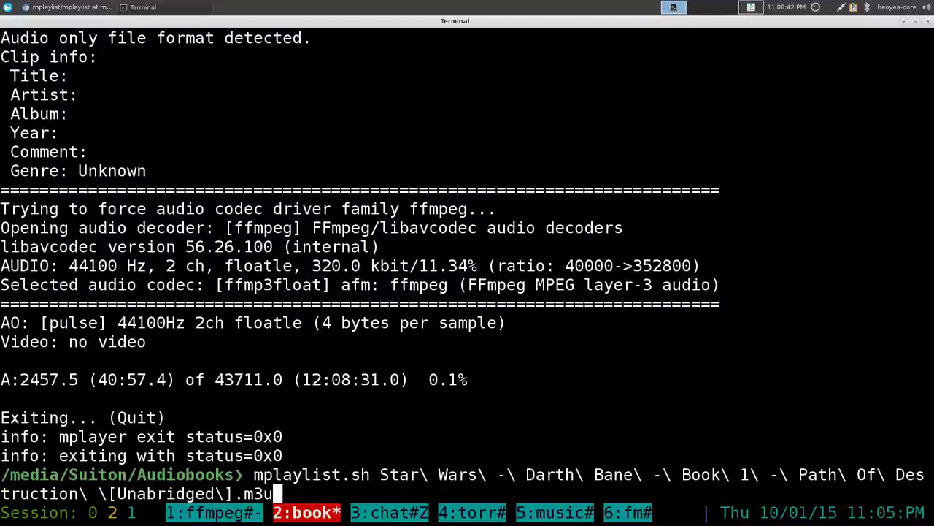
{"action": "key", "text": "Return"}
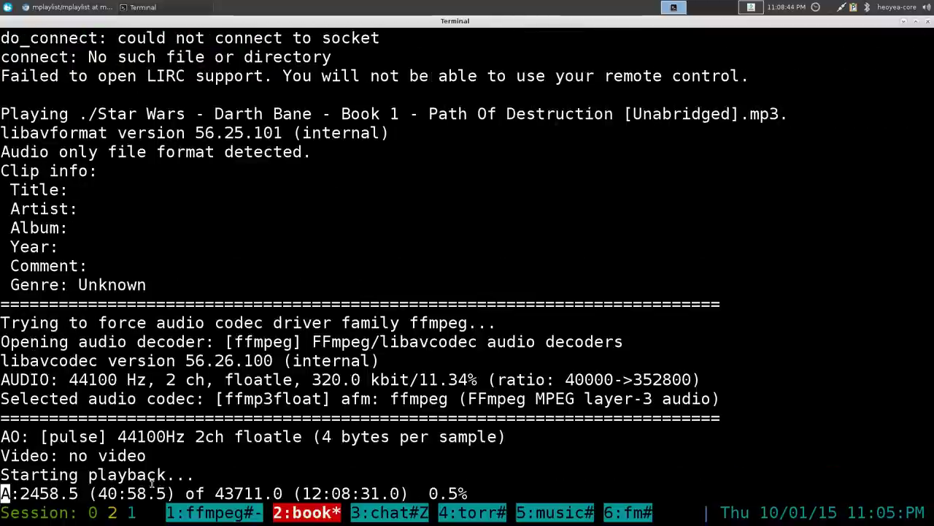
{"action": "left_click_drag", "start_coordinate": [98, 493], "coordinate": [119, 493]}
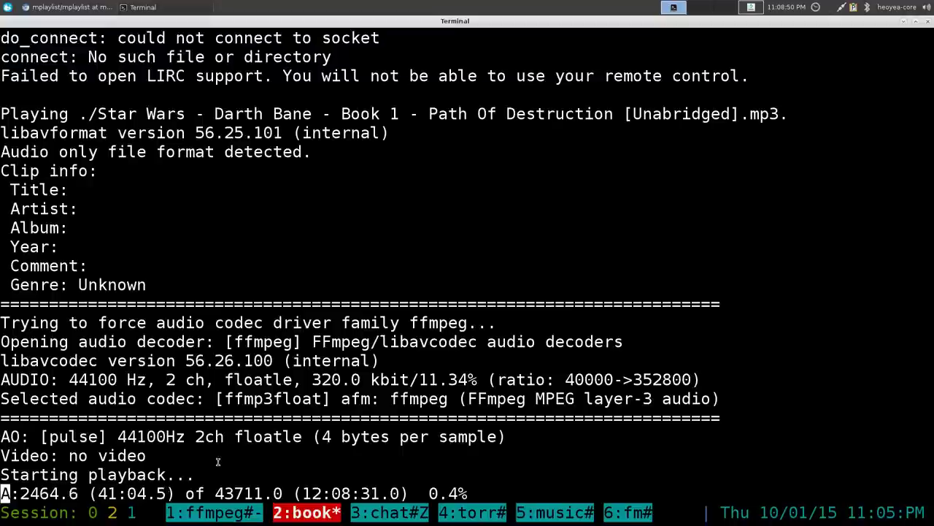
Quit playback at 41:06, clear the screen and list the folder to show the new .pos file
{"action": "key", "text": "q"}
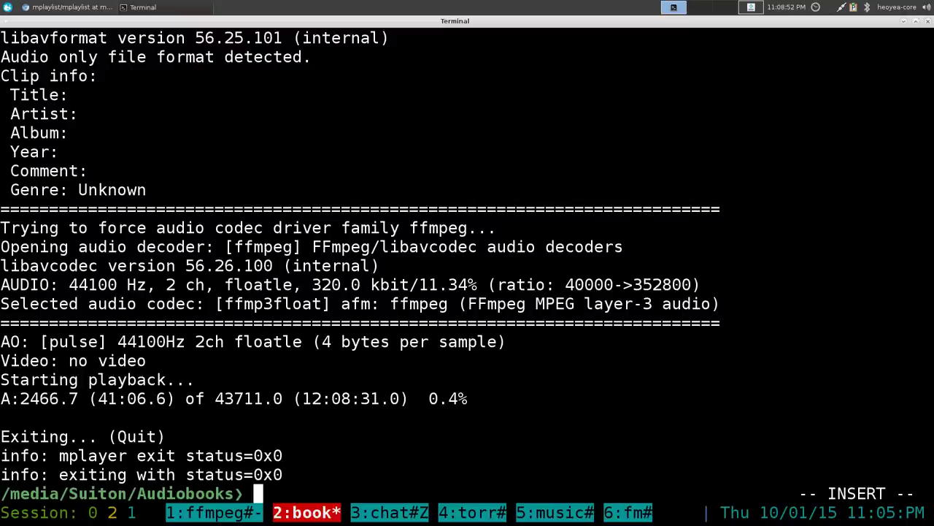
{"action": "key", "text": "ctrl+l"}
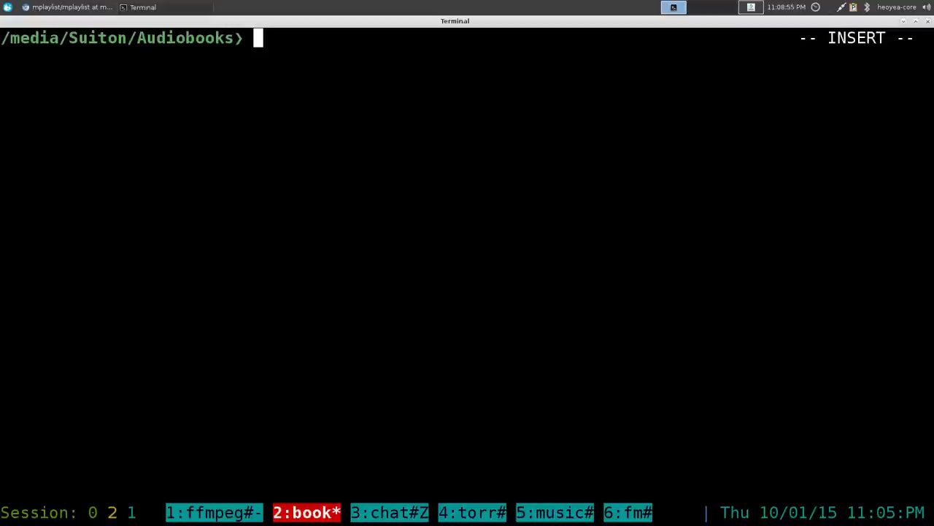
{"action": "type", "text": "ls"}
{"action": "key", "text": "Return"}
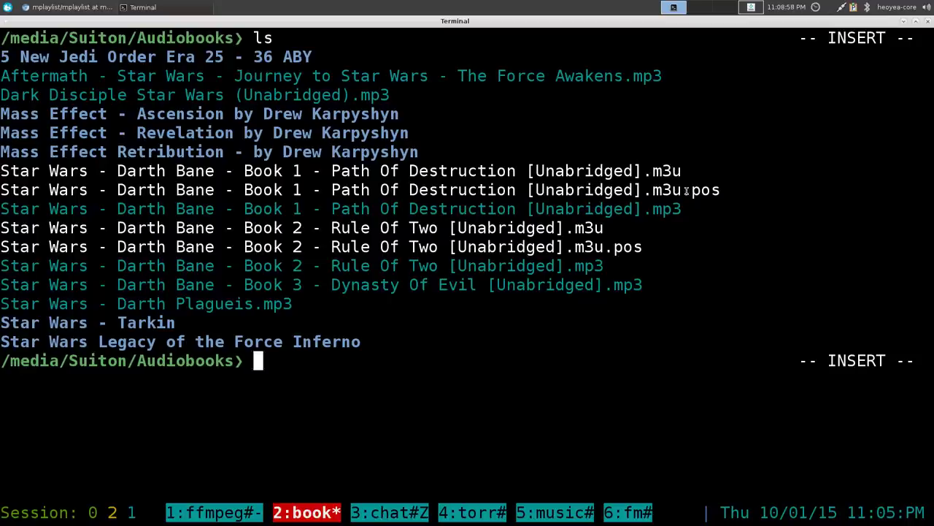
{"action": "left_click_drag", "start_coordinate": [686, 190], "coordinate": [720, 191]}
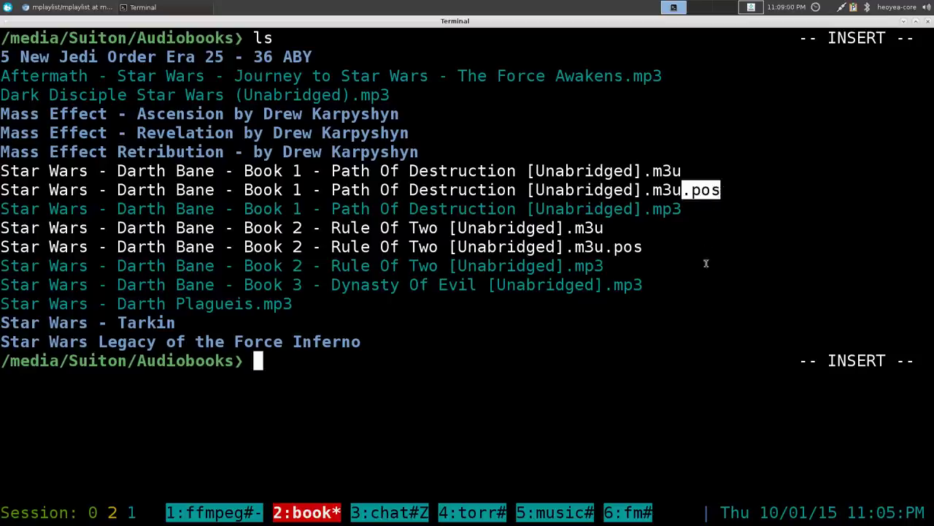
{"action": "left_click", "coordinate": [675, 368]}
Print the Book 1 .m3u.pos file and highlight its saved offset 000024667
{"action": "type", "text": "cat "}
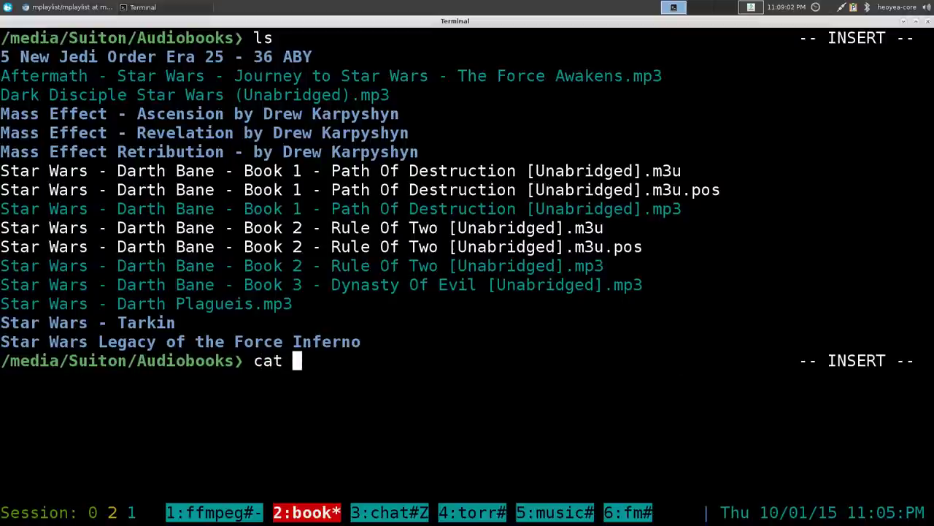
{"action": "type", "text": ".pos"}
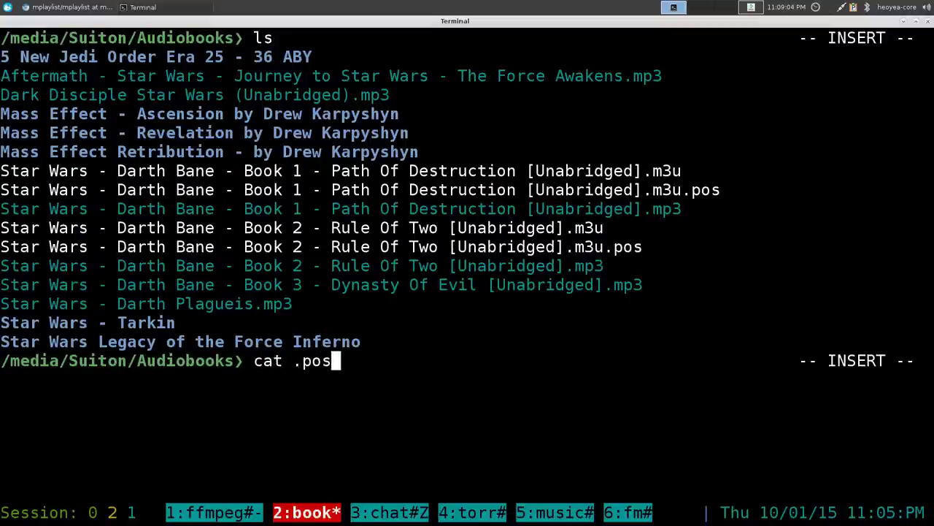
{"action": "key", "text": "Tab"}
{"action": "key", "text": "Tab"}
{"action": "key", "text": "Tab"}
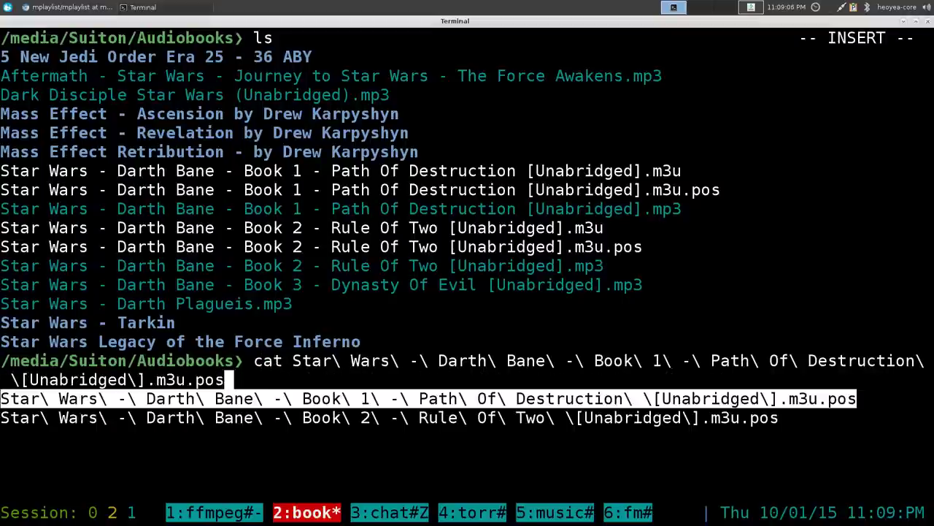
{"action": "key", "text": "Return"}
{"action": "key", "text": "Return"}
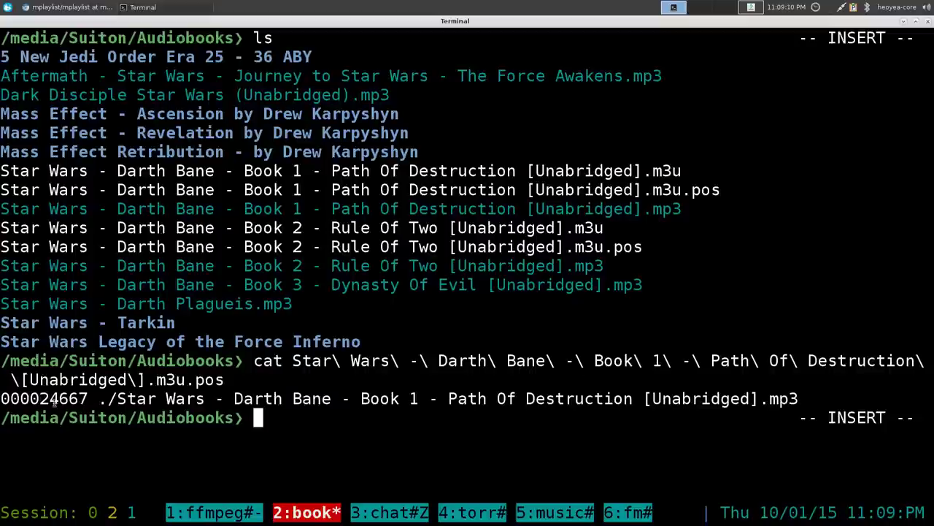
{"action": "double_click", "coordinate": [27, 397]}
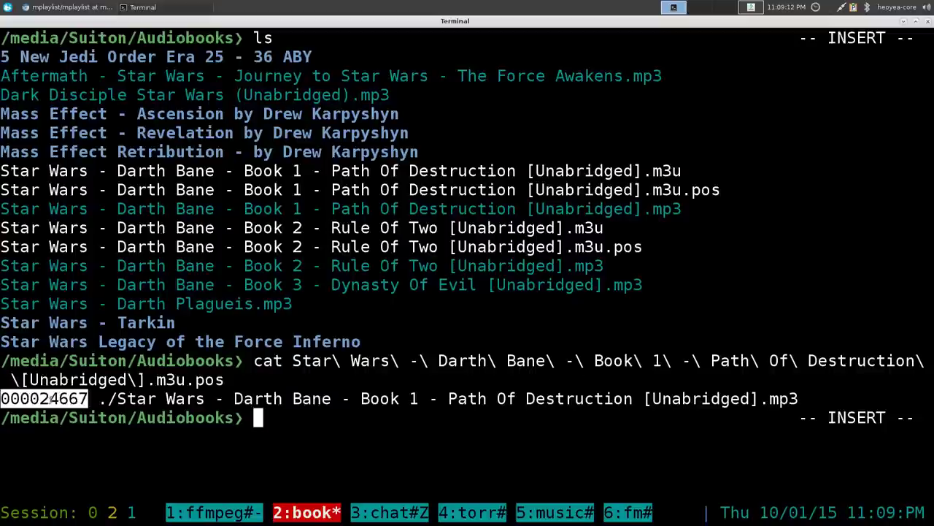
{"action": "left_click", "coordinate": [53, 396]}
{"action": "double_click", "coordinate": [52, 396]}
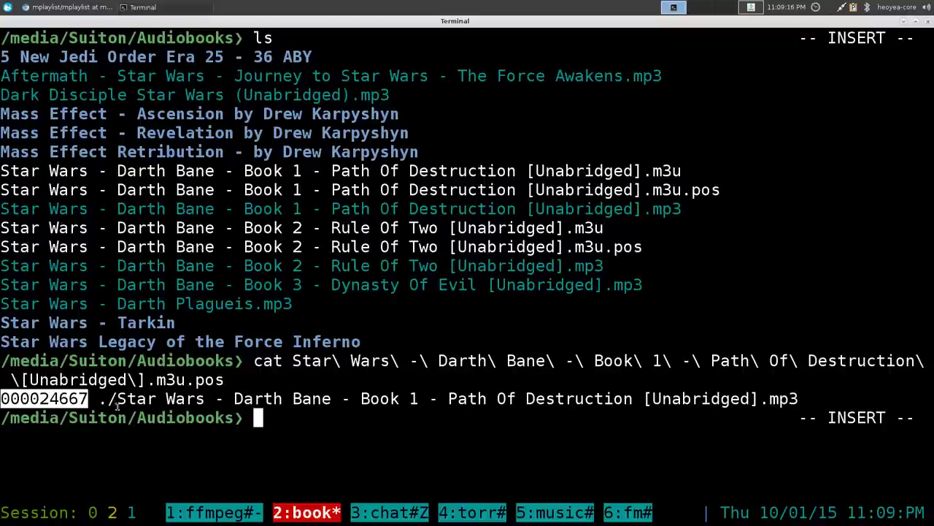
{"action": "left_click", "coordinate": [70, 400]}
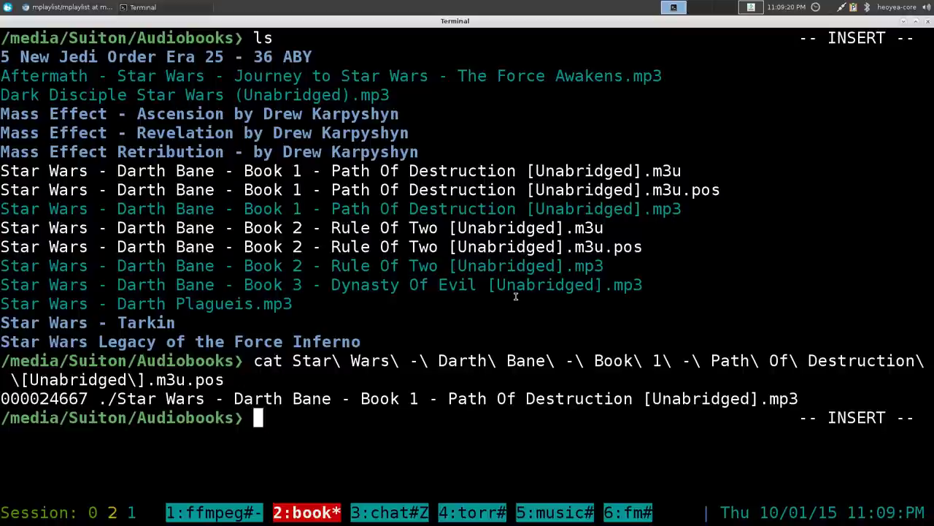
Point out the offset digits and the Book 1 mp3 path stored in the position file, then clear
{"action": "left_click_drag", "start_coordinate": [558, 171], "coordinate": [681, 172]}
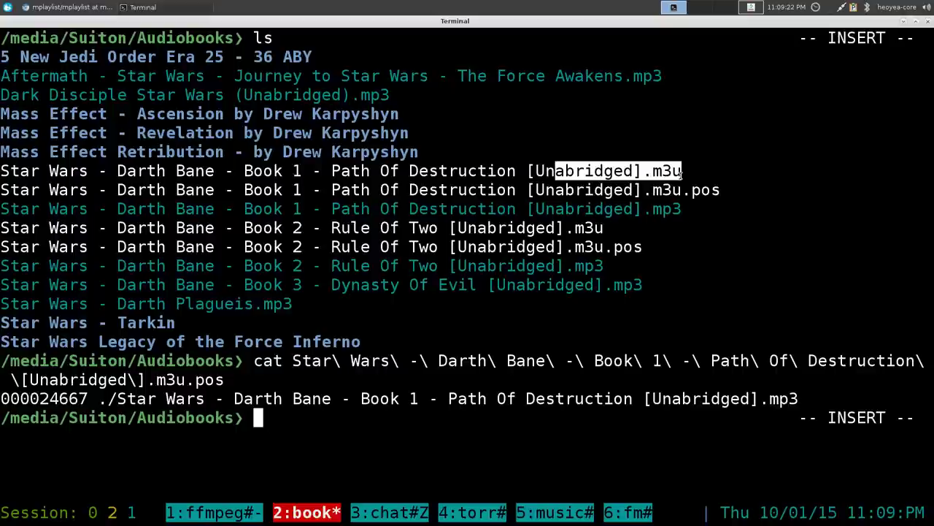
{"action": "left_click", "coordinate": [150, 400]}
{"action": "left_click_drag", "start_coordinate": [42, 398], "coordinate": [94, 406]}
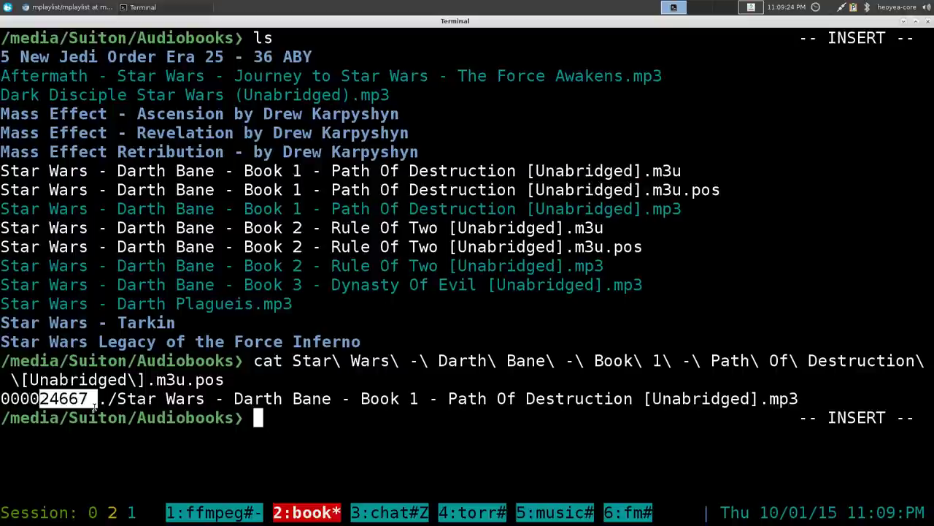
{"action": "double_click", "coordinate": [43, 398]}
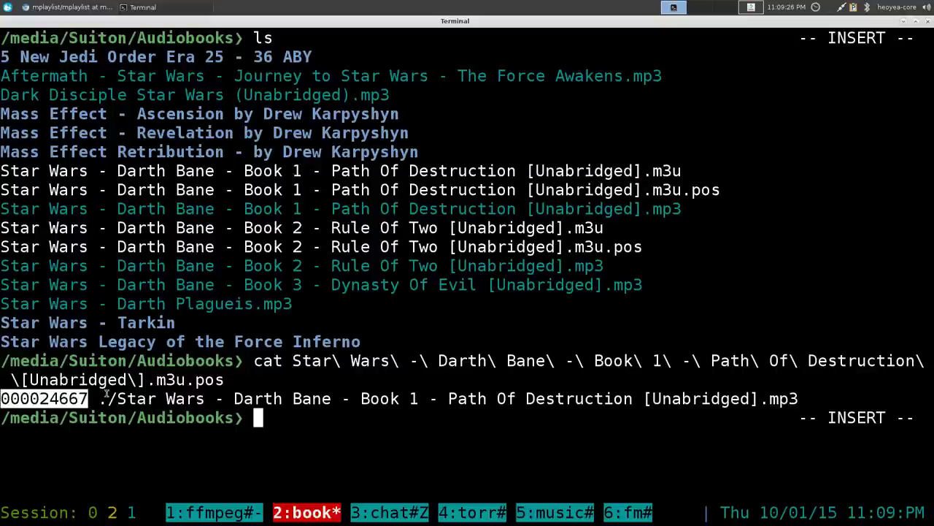
{"action": "left_click_drag", "start_coordinate": [108, 398], "coordinate": [796, 398]}
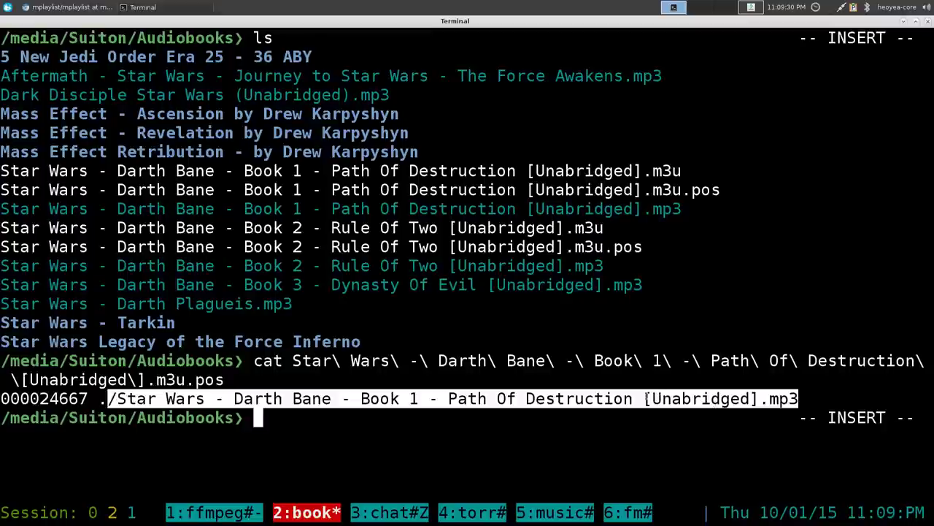
{"action": "left_click", "coordinate": [794, 397]}
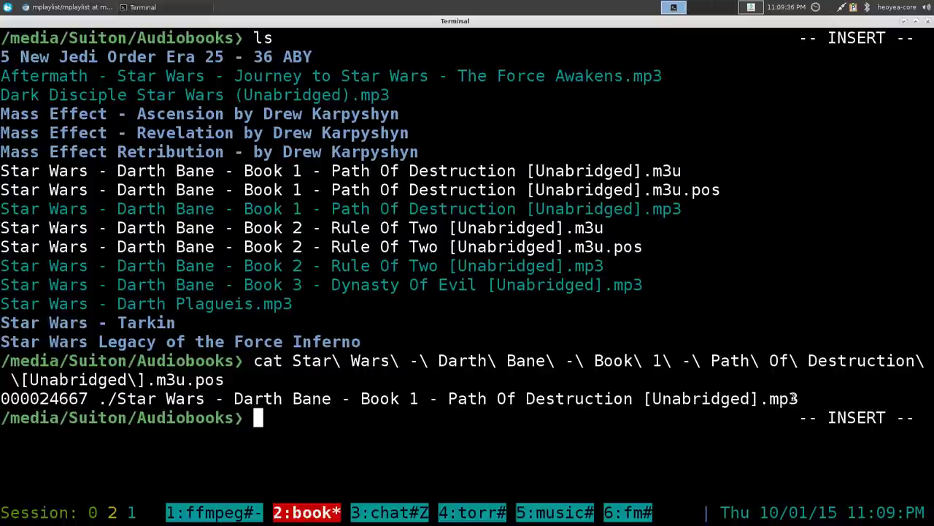
{"action": "key", "text": "ctrl+l"}
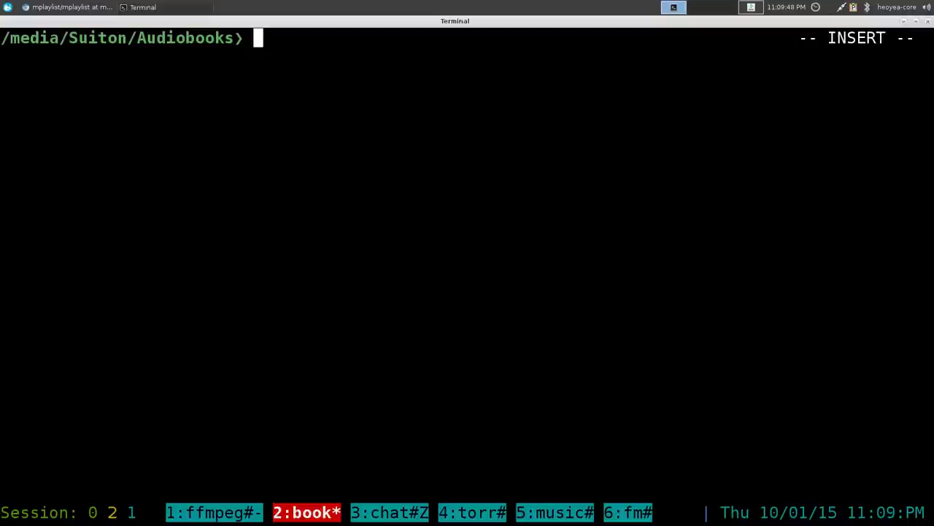
List the folder and run mplayer-createplaylist Dynasty, pasting the word from the Book 3 file name
{"action": "type", "text": "ls"}
{"action": "key", "text": "Return"}
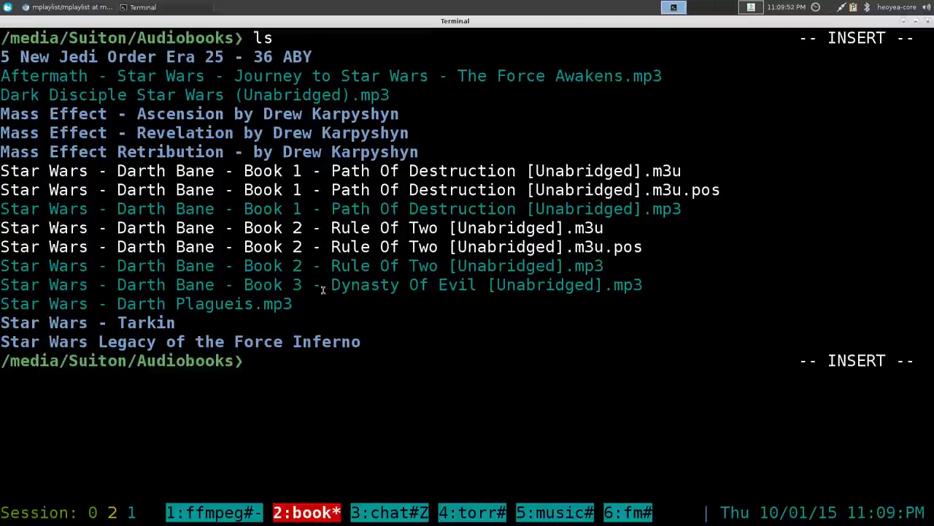
{"action": "left_click_drag", "start_coordinate": [226, 284], "coordinate": [649, 287]}
{"action": "type", "text": "mpla"}
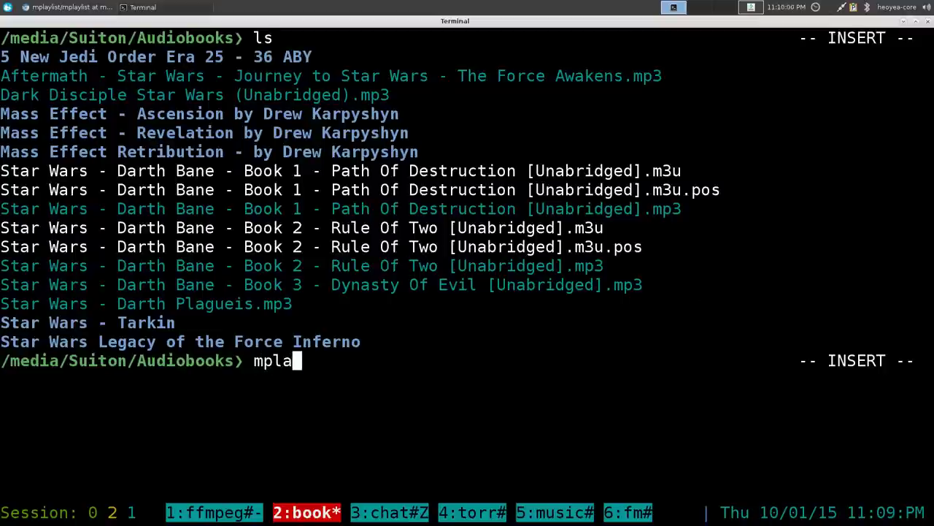
{"action": "type", "text": "yer-c"}
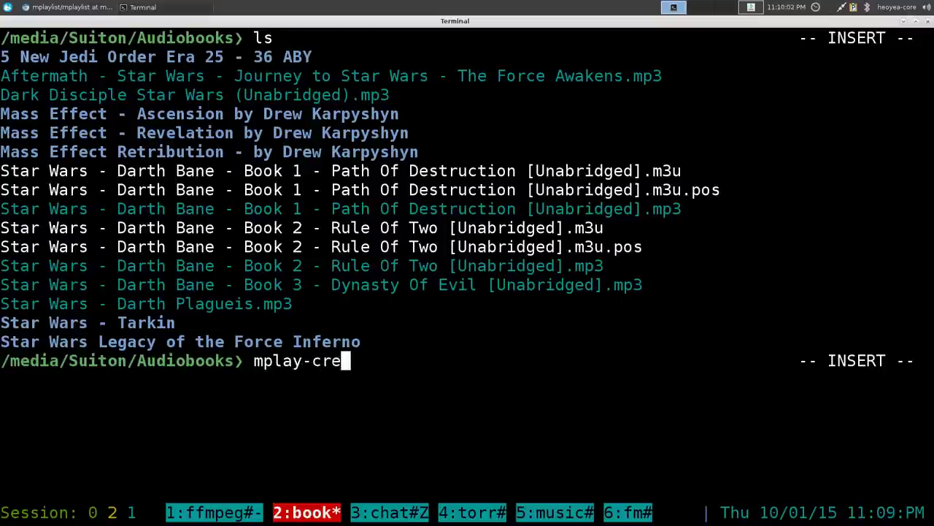
{"action": "key", "text": "Tab"}
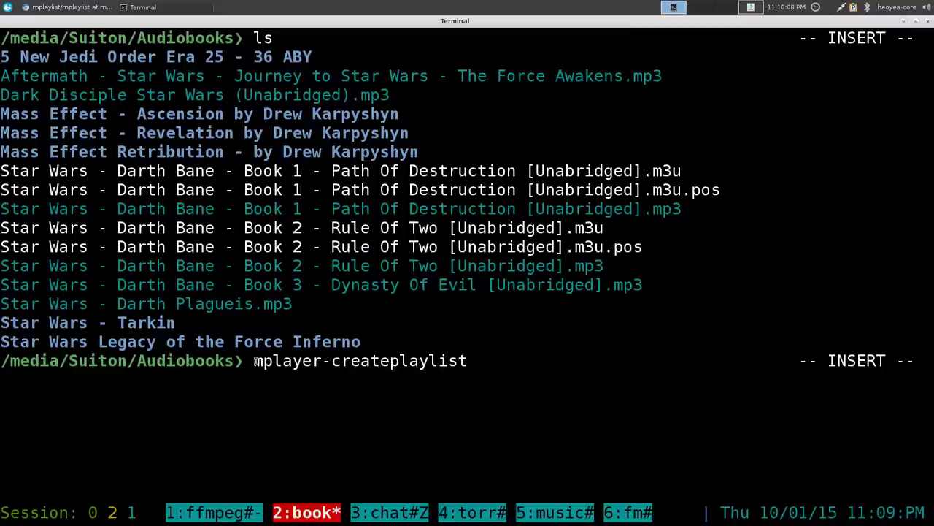
{"action": "left_click_drag", "start_coordinate": [254, 361], "coordinate": [468, 360]}
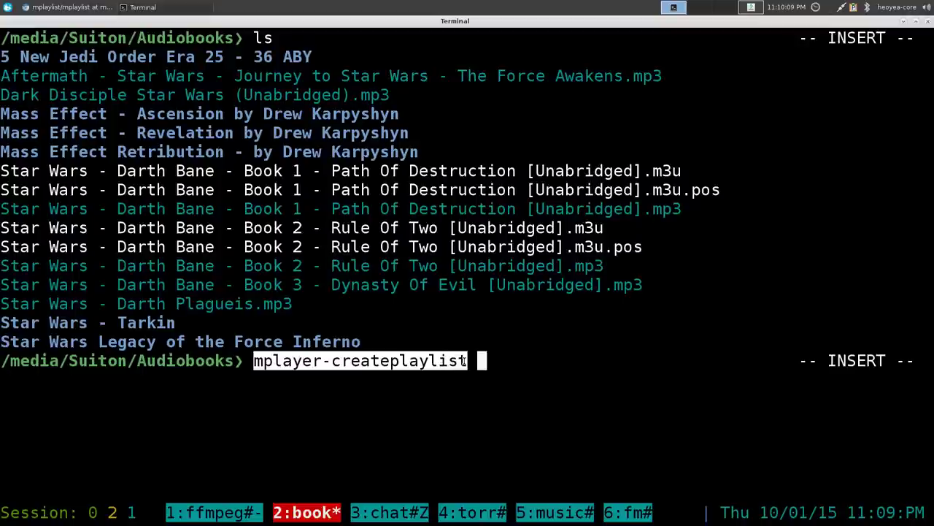
{"action": "double_click", "coordinate": [347, 285]}
{"action": "key", "text": "ctrl+c"}
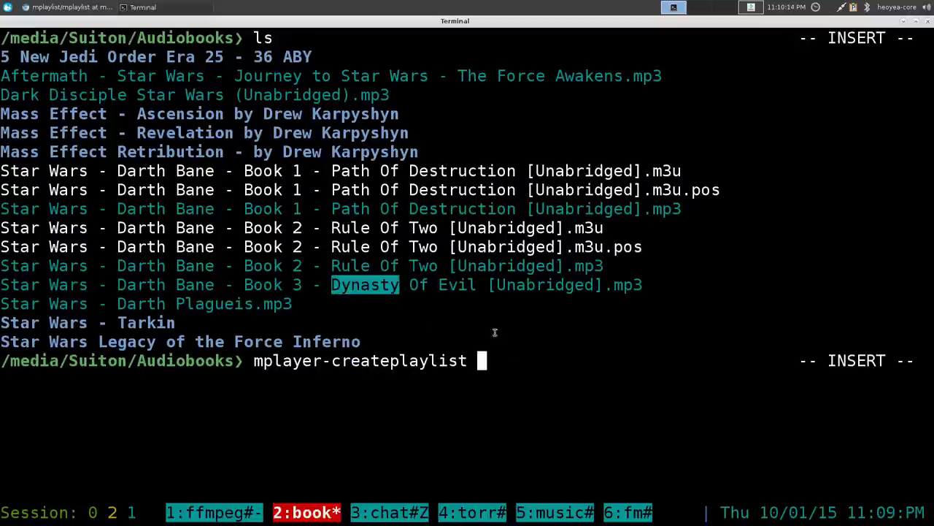
{"action": "double_click", "coordinate": [360, 286]}
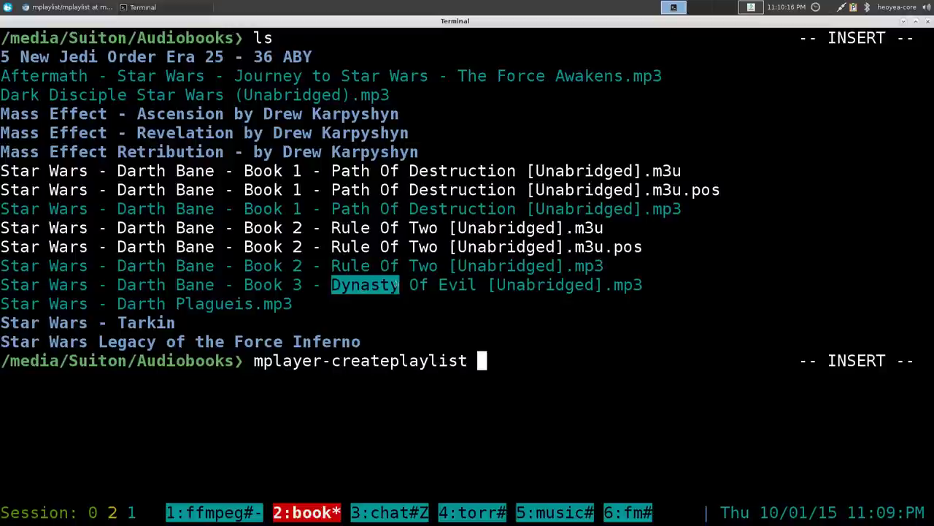
{"action": "middle_click", "coordinate": [478, 327]}
{"action": "key", "text": "Return"}
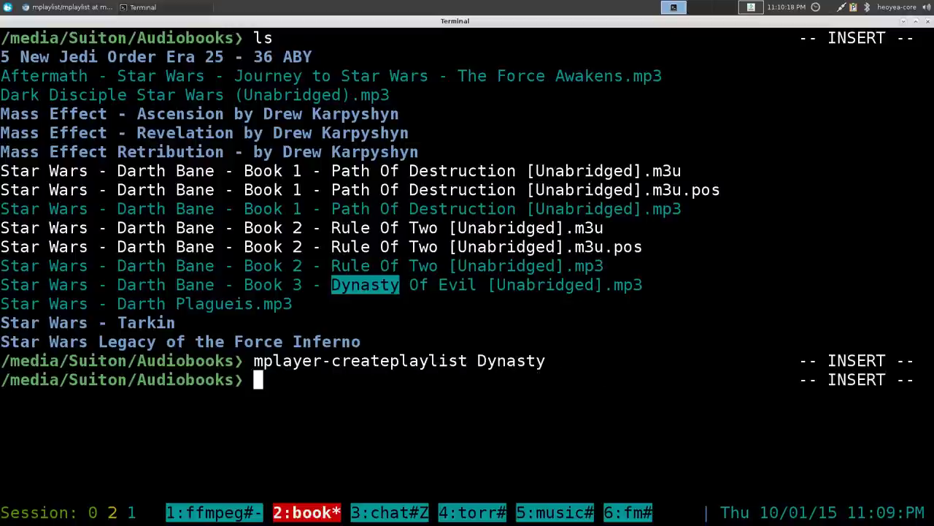
List the folder again to confirm the new Dynasty.m3u file
{"action": "type", "text": "ls"}
{"action": "key", "text": "Return"}
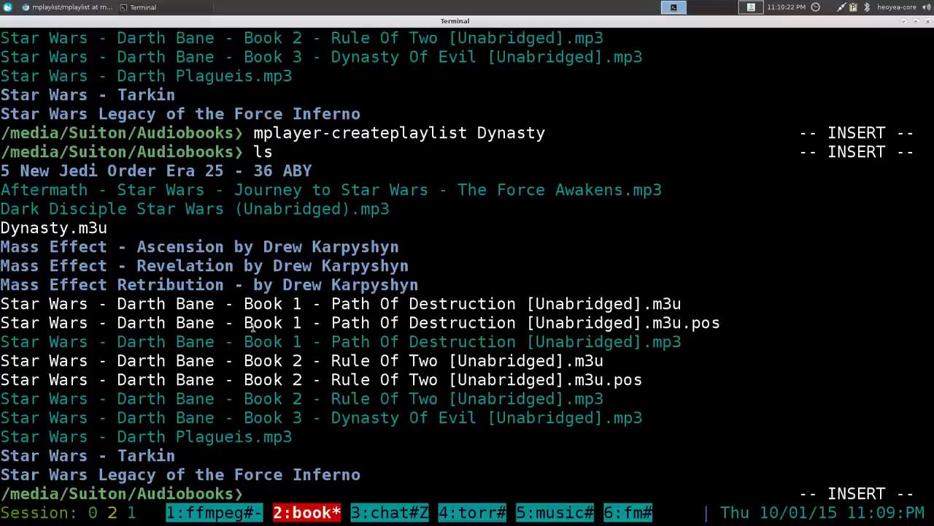
{"action": "double_click", "coordinate": [68, 229]}
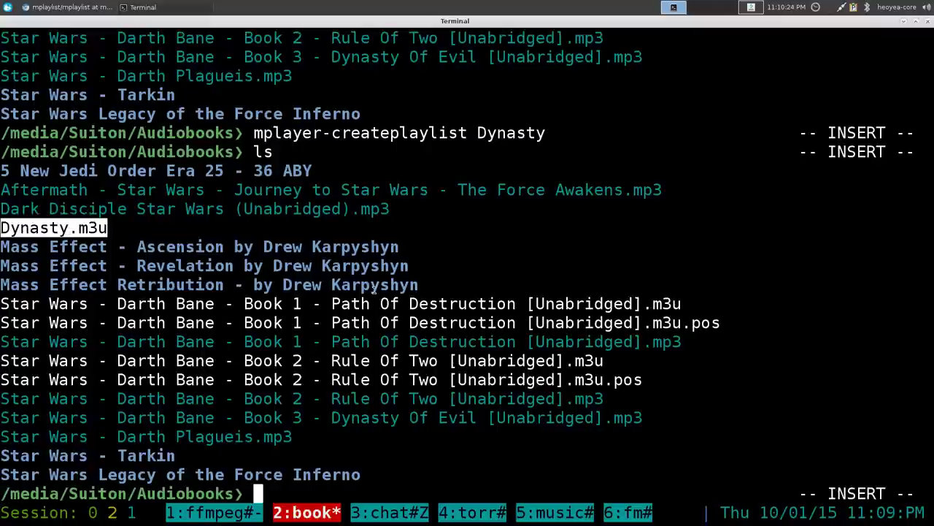
{"action": "left_click", "coordinate": [470, 319]}
Print the mplayer-createplaylist function definition with which
{"action": "type", "text": "which"}
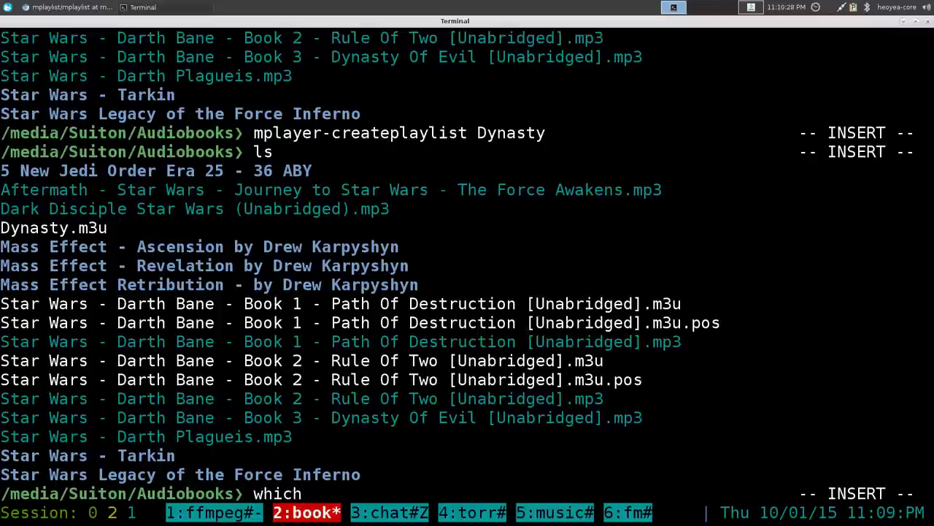
{"action": "type", "text": " mplayer-cr"}
{"action": "key", "text": "Tab"}
{"action": "key", "text": "Return"}
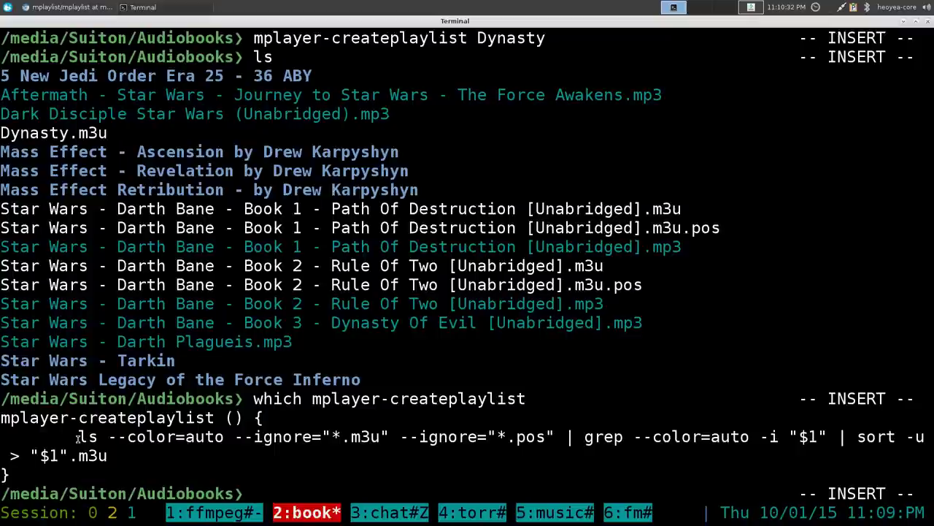
{"action": "left_click_drag", "start_coordinate": [79, 436], "coordinate": [261, 432]}
{"action": "left_click", "coordinate": [327, 438]}
Highlight its *.m3u and *.pos exclusions, grep -i "$1" match, sort -u and "$1".m3u output
{"action": "left_click_drag", "start_coordinate": [342, 436], "coordinate": [374, 436]}
{"action": "left_click_drag", "start_coordinate": [505, 436], "coordinate": [549, 437]}
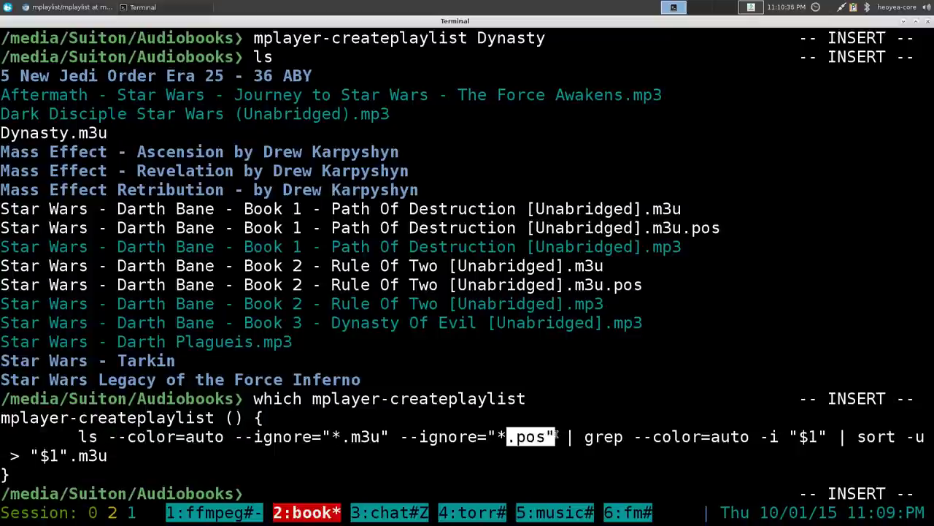
{"action": "left_click", "coordinate": [548, 437]}
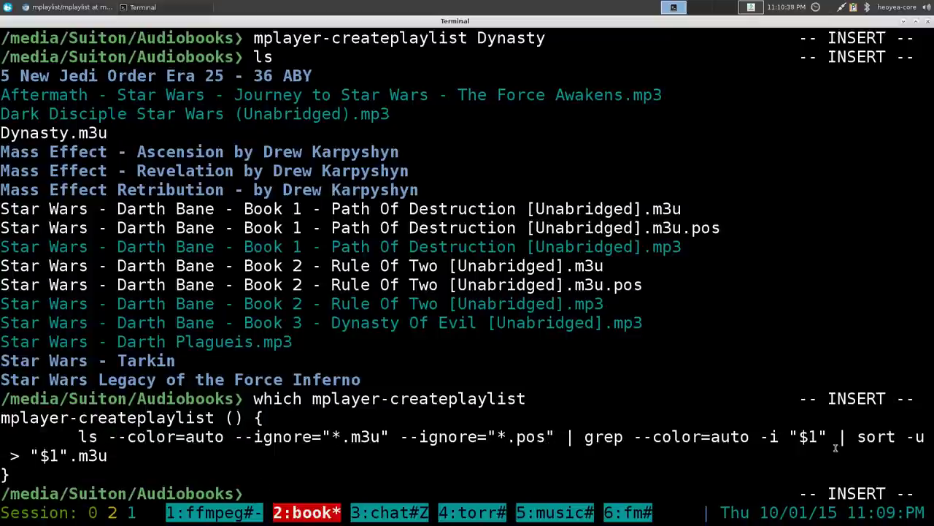
{"action": "left_click_drag", "start_coordinate": [830, 438], "coordinate": [584, 436]}
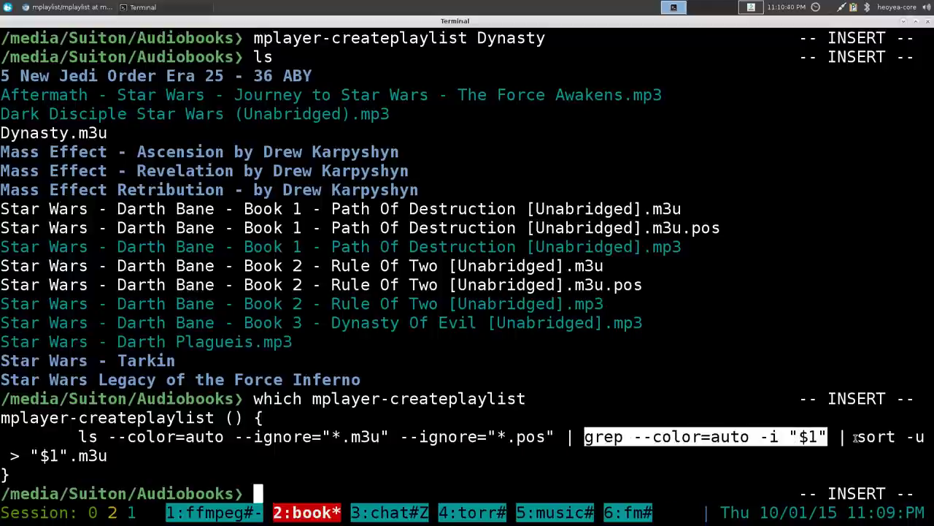
{"action": "left_click_drag", "start_coordinate": [857, 436], "coordinate": [928, 435]}
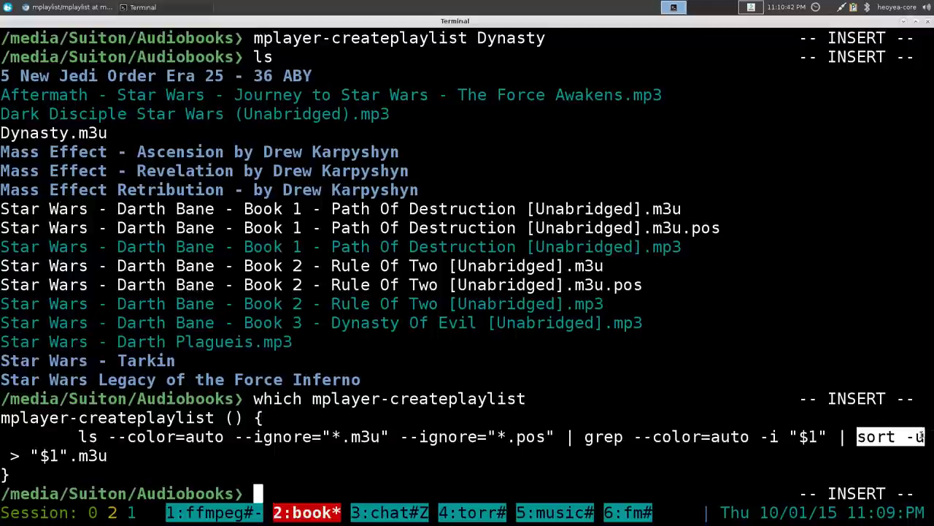
{"action": "left_click_drag", "start_coordinate": [36, 455], "coordinate": [98, 456]}
{"action": "left_click", "coordinate": [236, 455]}
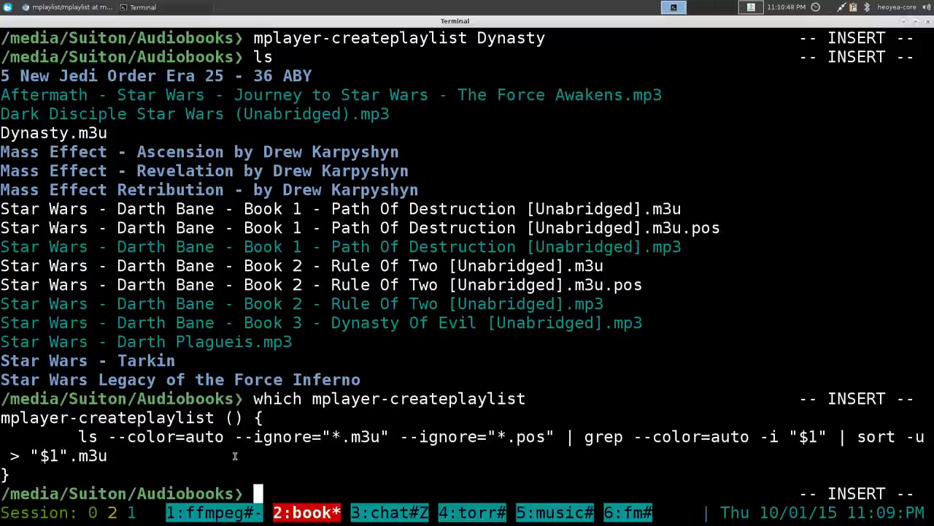
Clear the screen and list the folder, pointing out Dynasty.m3u
{"action": "key", "text": "ctrl+l"}
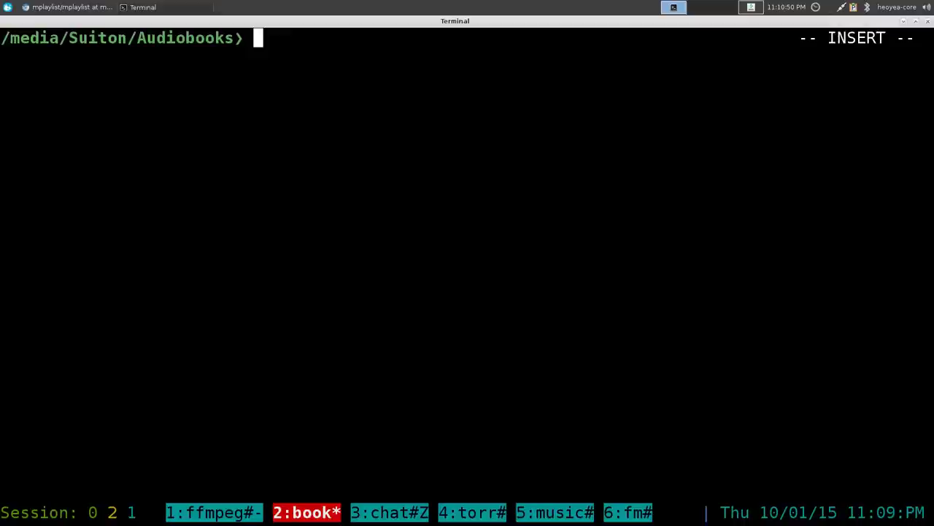
{"action": "type", "text": "ls"}
{"action": "key", "text": "Return"}
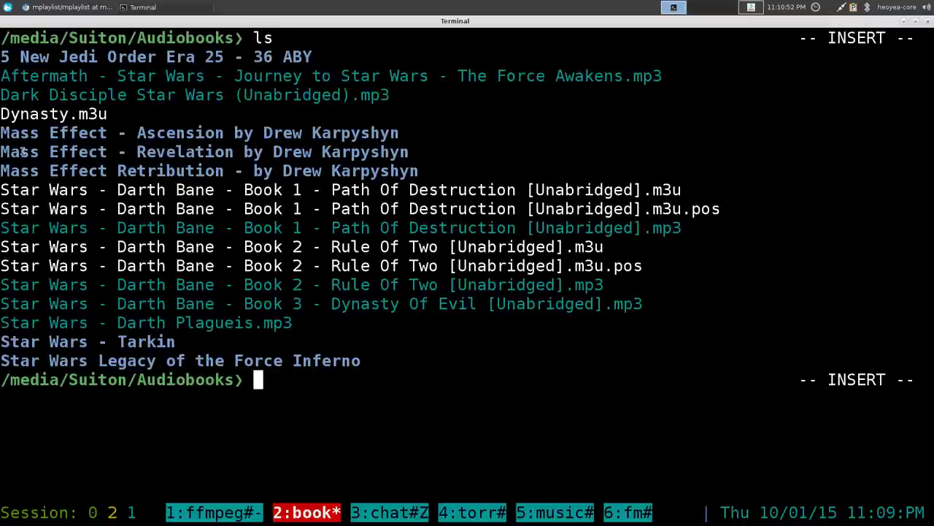
{"action": "double_click", "coordinate": [43, 115]}
{"action": "left_click", "coordinate": [388, 319]}
Print Dynasty.m3u, showing its single Book 3 Dynasty Of Evil [Unabridged].mp3 entry
{"action": "type", "text": "cat Dy"}
{"action": "key", "text": "Tab"}
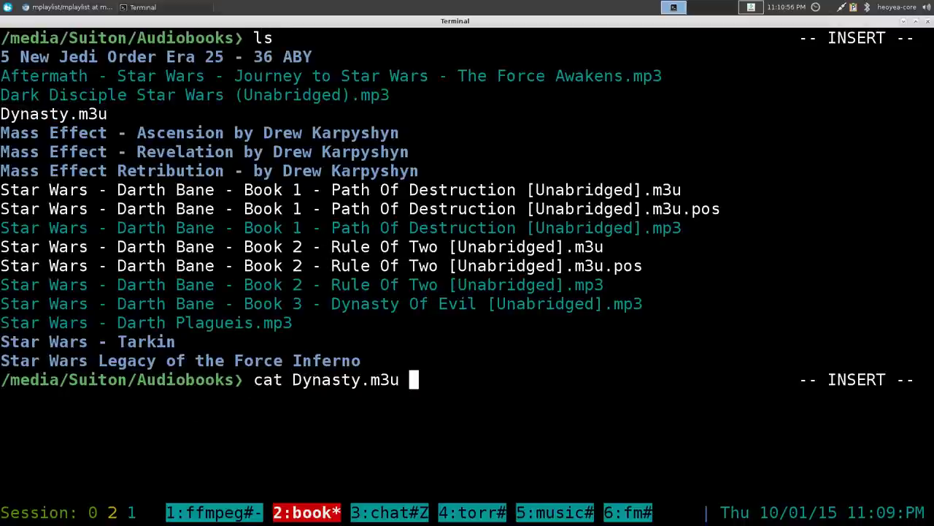
{"action": "key", "text": "Return"}
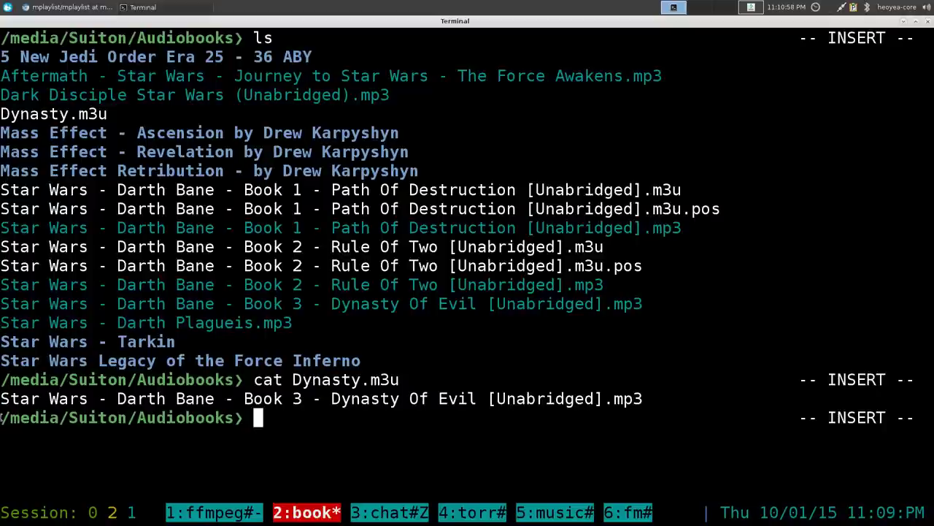
{"action": "left_click_drag", "start_coordinate": [1, 399], "coordinate": [637, 401]}
{"action": "double_click", "coordinate": [365, 400]}
{"action": "left_click", "coordinate": [507, 418]}
{"action": "left_click", "coordinate": [677, 392]}
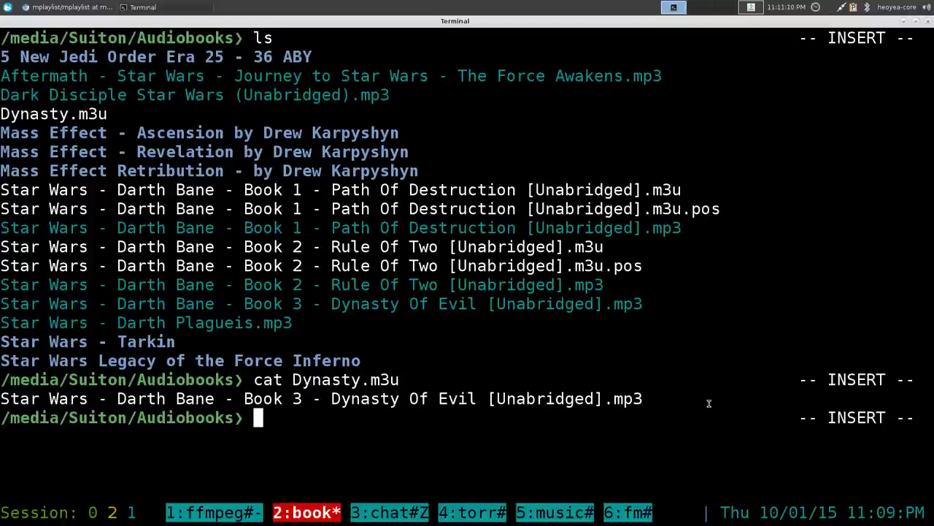
Start playing Dynasty.m3u with mplaylist.sh
{"action": "type", "text": "mplali"}
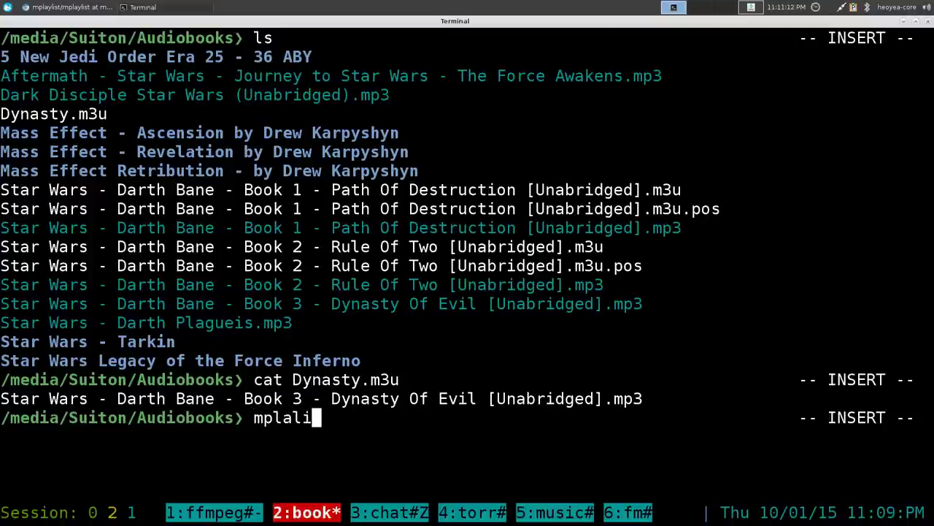
{"action": "key", "text": "BackSpace"}
{"action": "key", "text": "BackSpace"}
{"action": "type", "text": "y"}
{"action": "key", "text": "Tab"}
{"action": "type", "text": "li"}
{"action": "key", "text": "Tab"}
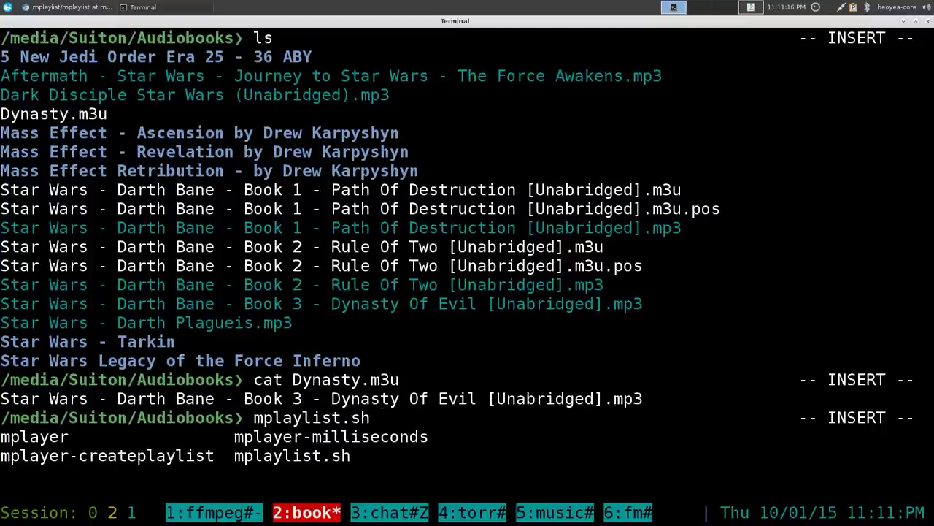
{"action": "type", "text": "Dy"}
{"action": "key", "text": "Tab"}
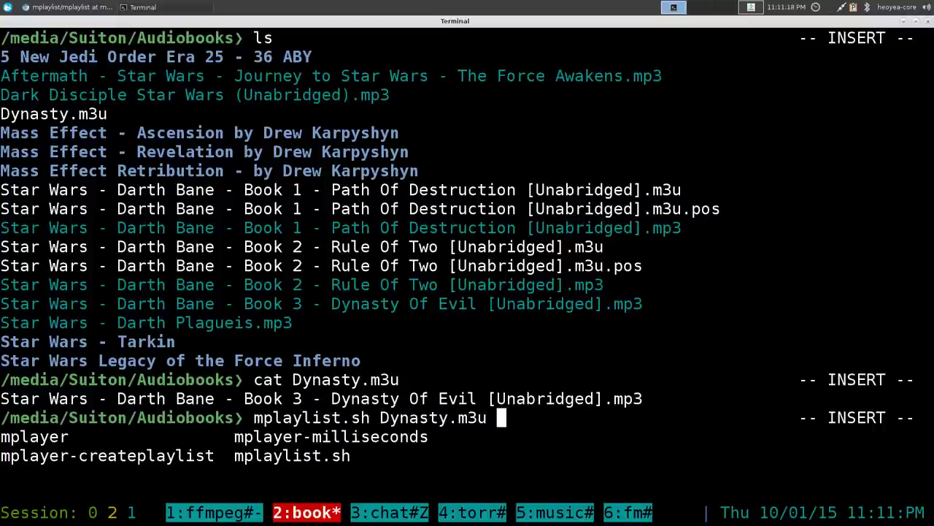
{"action": "key", "text": "Return"}
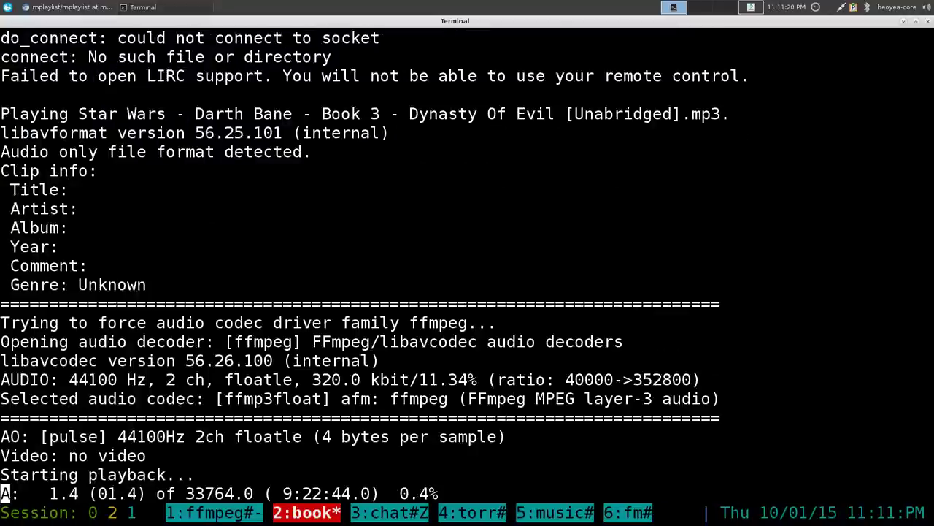
Skip ahead to about 03:05, quit, and list the folder to show the new Dynasty.m3u.pos
{"action": "key", "text": "Up"}
{"action": "key", "text": "Up"}
{"action": "key", "text": "Up"}
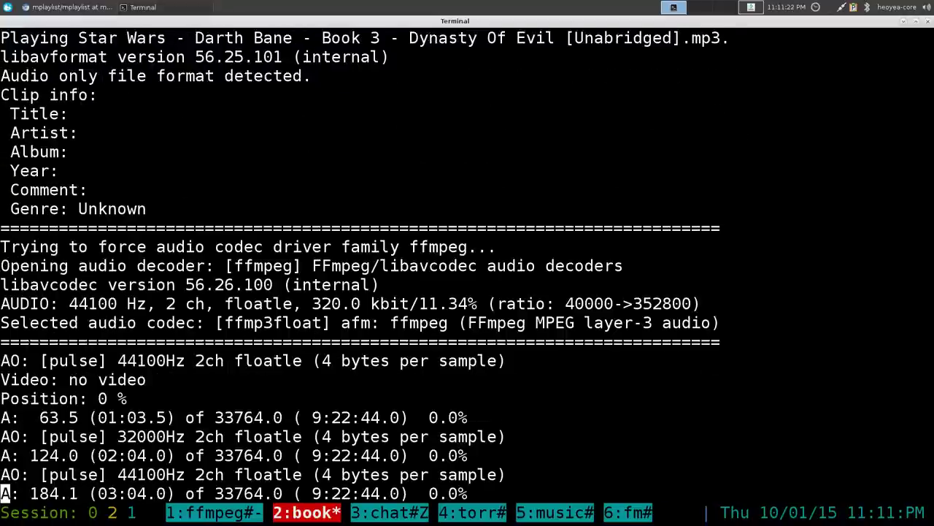
{"action": "key", "text": "q"}
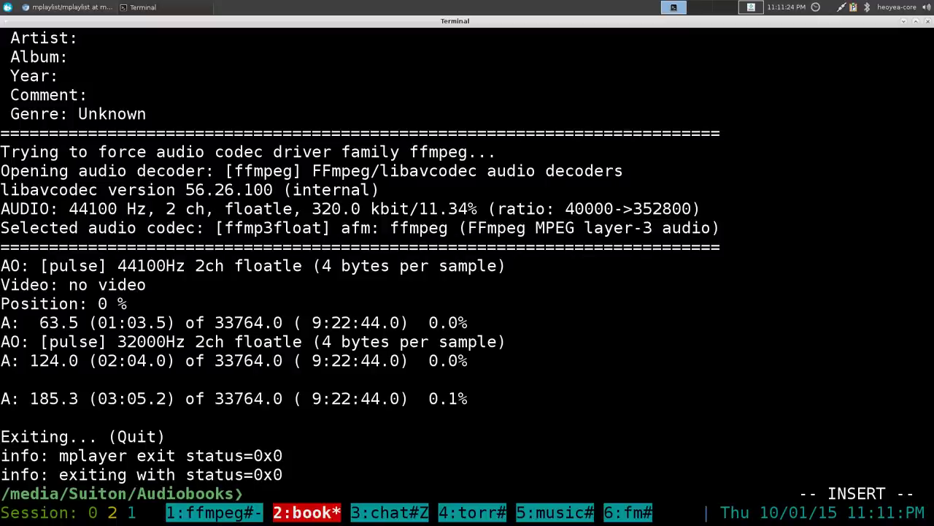
{"action": "key", "text": "ctrl+l"}
{"action": "type", "text": "ls"}
{"action": "key", "text": "Return"}
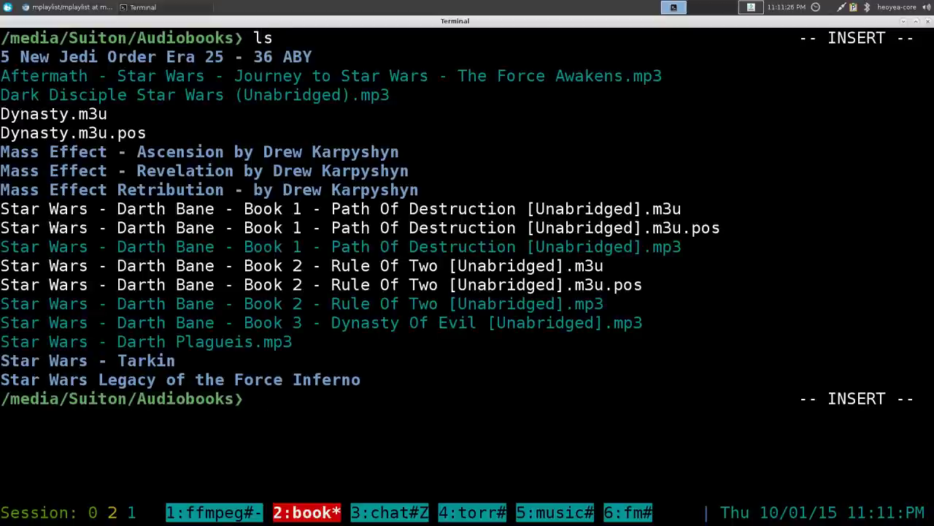
{"action": "triple_click", "coordinate": [82, 133]}
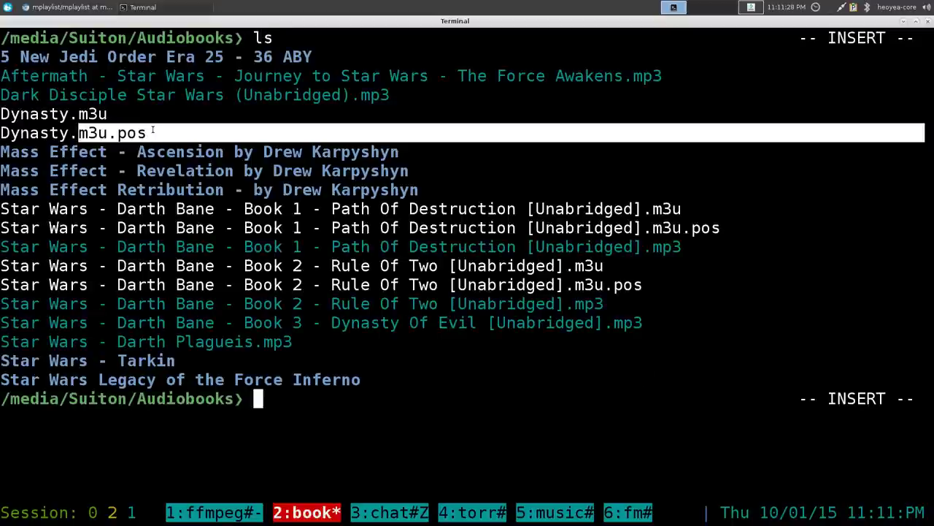
{"action": "left_click", "coordinate": [59, 130]}
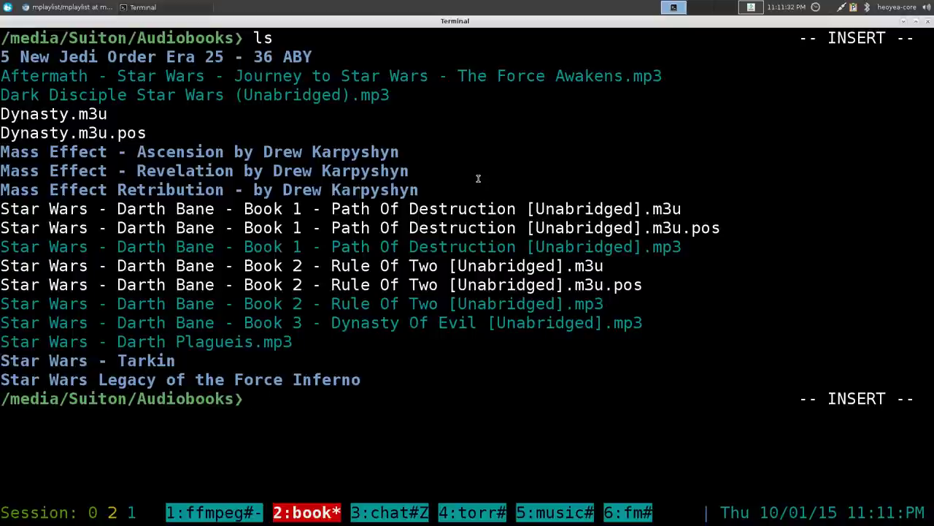
Change into the Star Wars - Tarkin folder and list its 85 mp3 parts with ls -1
{"action": "type", "text": "cd TAR"}
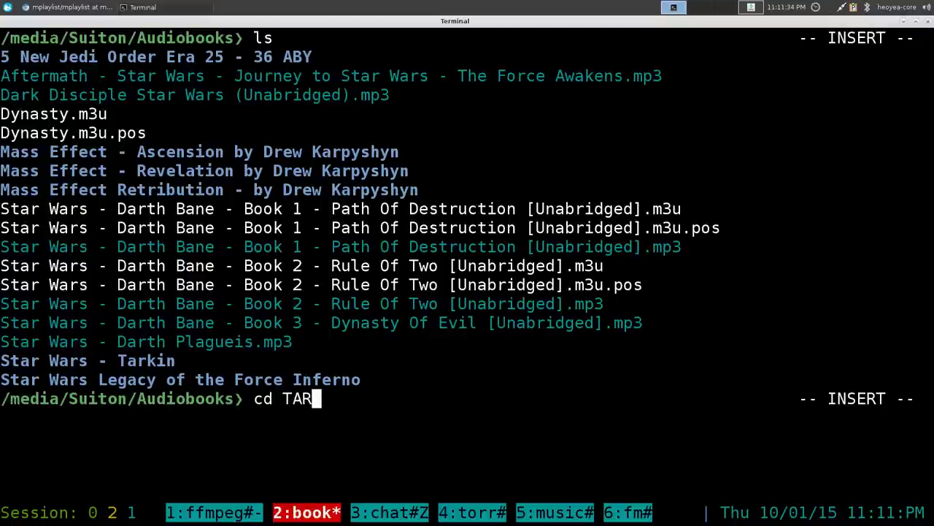
{"action": "key", "text": "BackSpace"}
{"action": "key", "text": "BackSpace"}
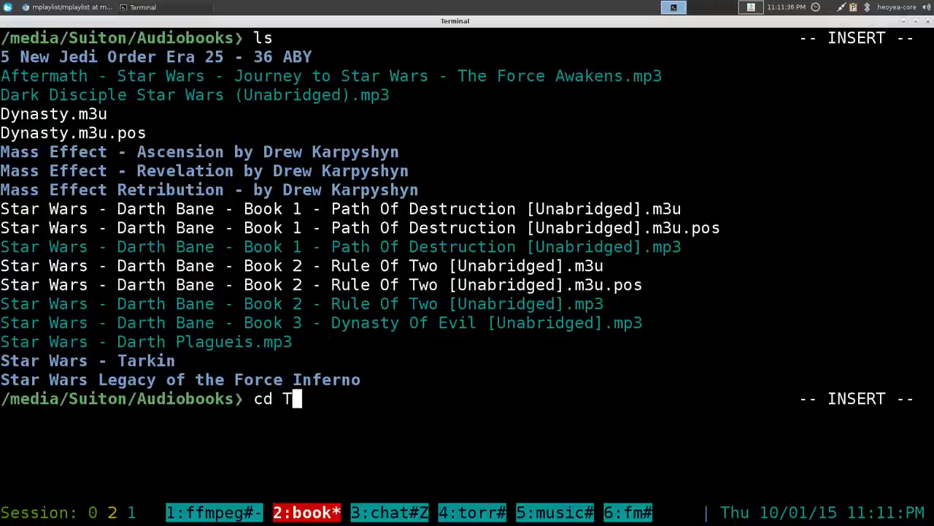
{"action": "type", "text": "ark"}
{"action": "key", "text": "Tab"}
{"action": "key", "text": "Return"}
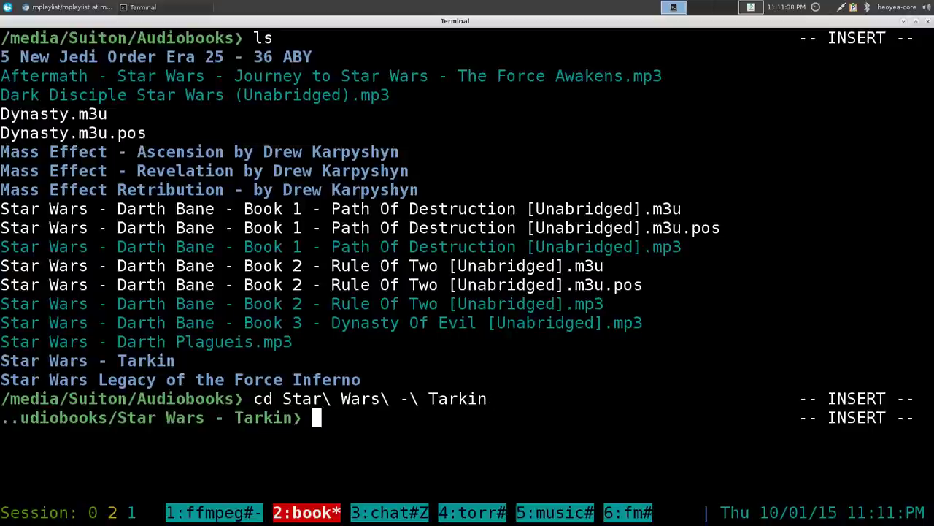
{"action": "key", "text": "ctrl+l"}
{"action": "type", "text": "ls -1"}
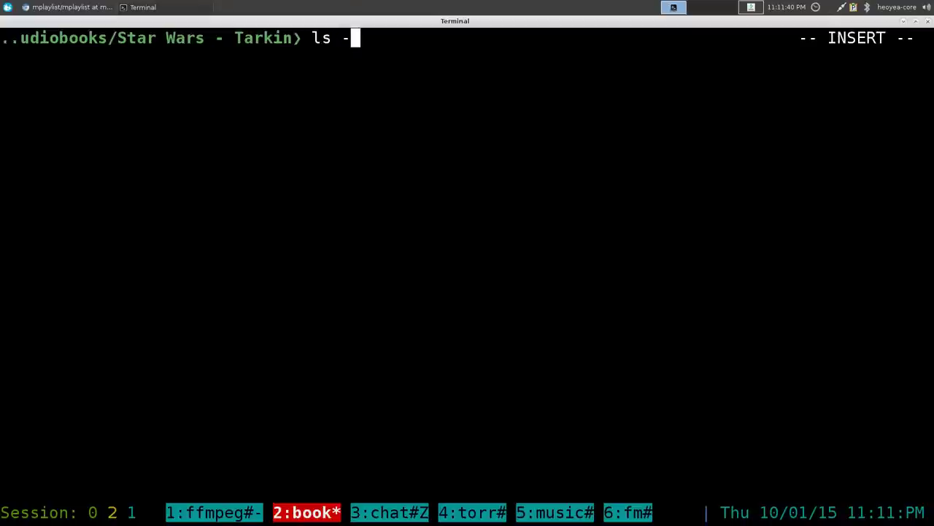
{"action": "key", "text": "Return"}
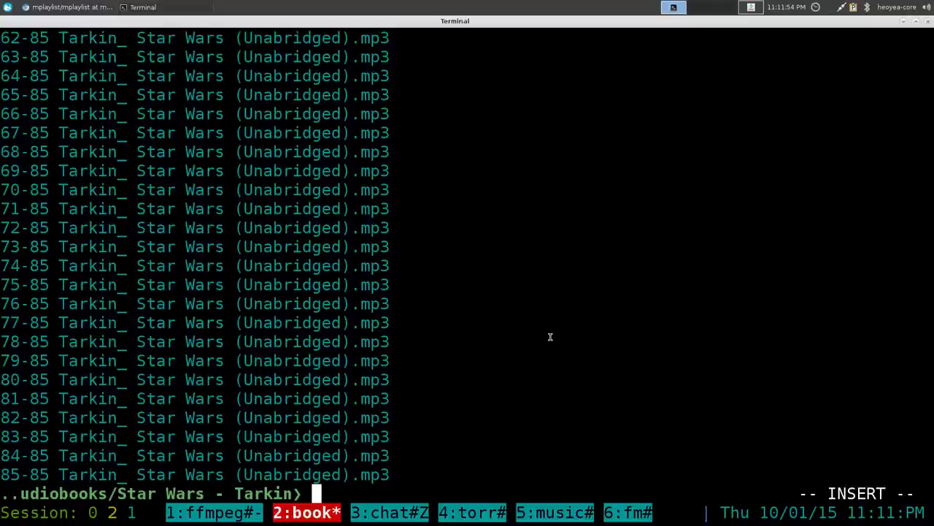
Run mplayer-createplaylist Tarkin to build a Tarkin.m3u playlist from the chapter files
{"action": "type", "text": "mplayer-c"}
{"action": "type", "text": "re"}
{"action": "key", "text": "Tab"}
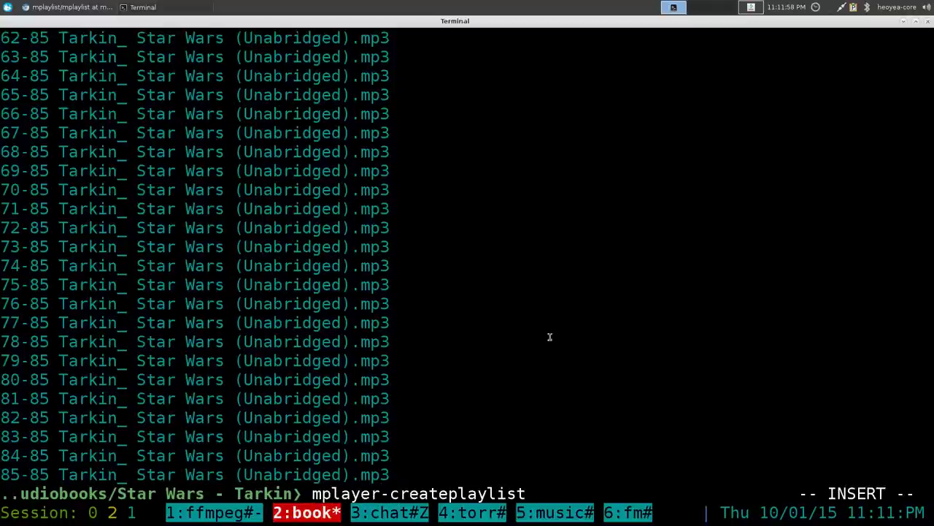
{"action": "double_click", "coordinate": [110, 265]}
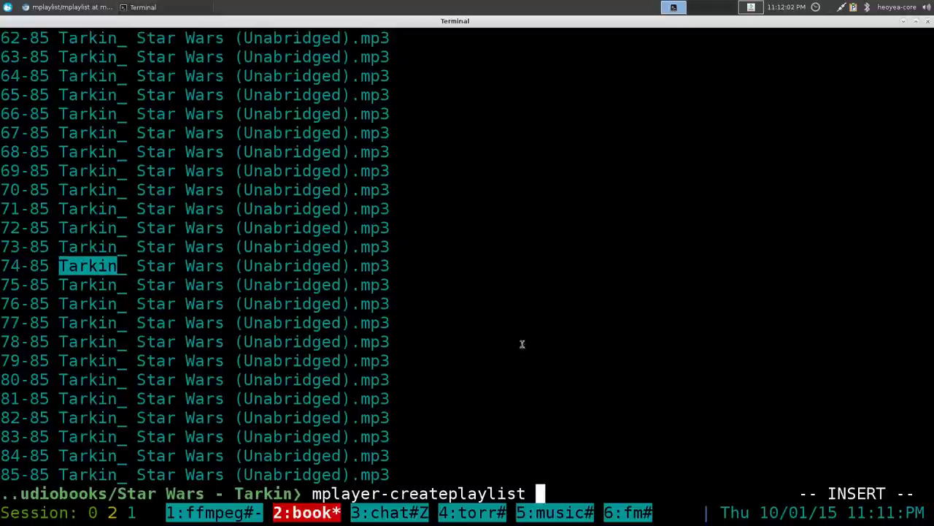
{"action": "middle_click", "coordinate": [637, 367]}
{"action": "key", "text": "Return"}
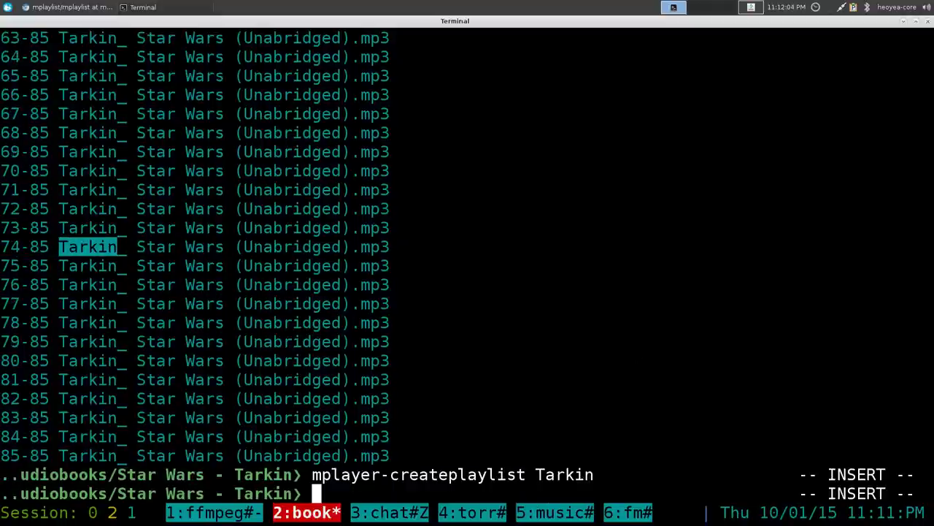
Clear the screen and list the folder to confirm Tarkin.m3u now exists
{"action": "key", "text": "ctrl+l"}
{"action": "type", "text": "l"}
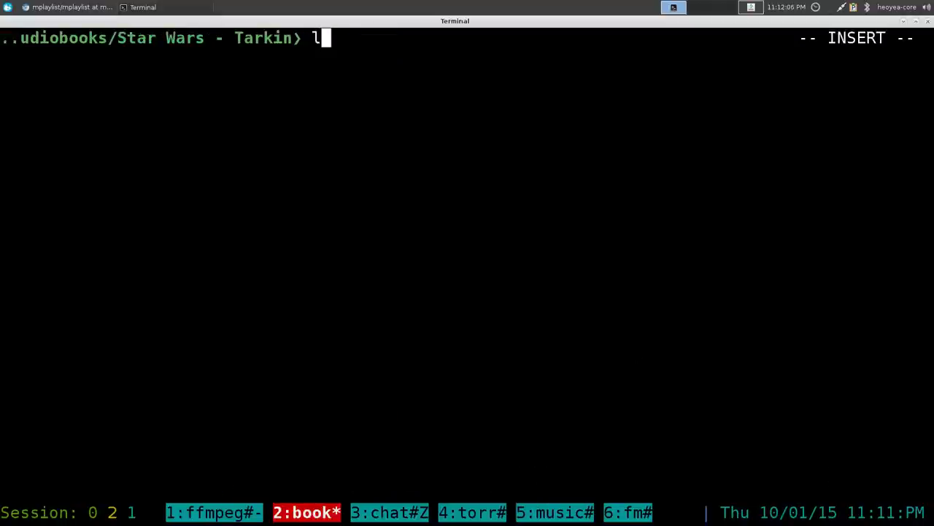
{"action": "key", "text": "Return"}
{"action": "double_click", "coordinate": [451, 467]}
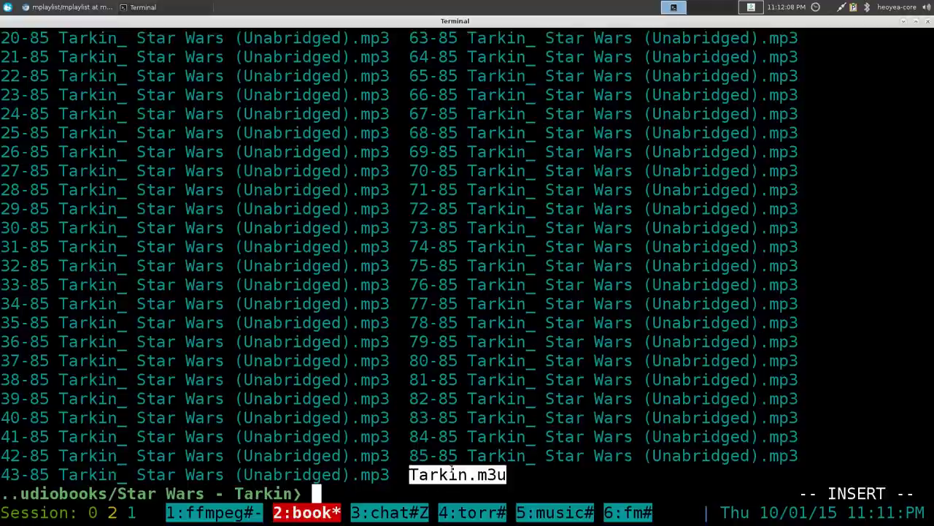
{"action": "left_click", "coordinate": [540, 469]}
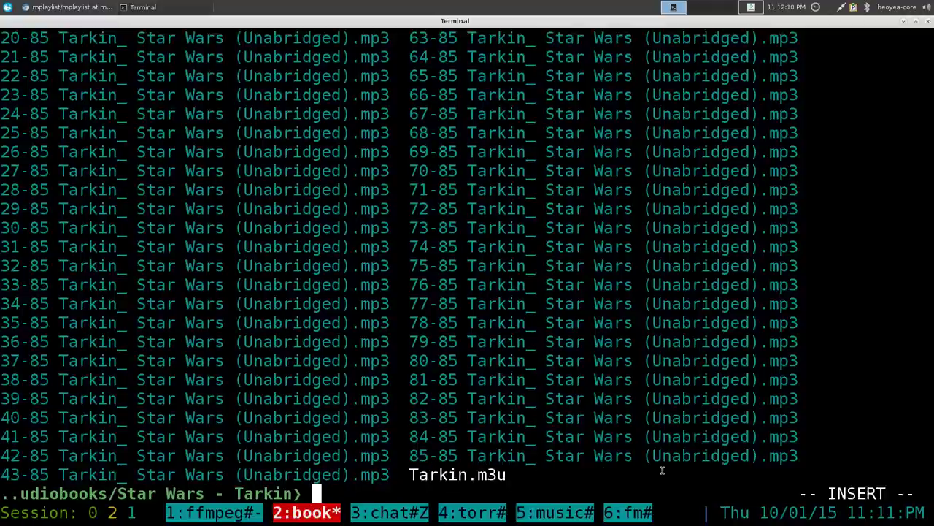
Print Tarkin.m3u with cat to show its chapter mp3 entries through 85-85
{"action": "type", "text": "cat "}
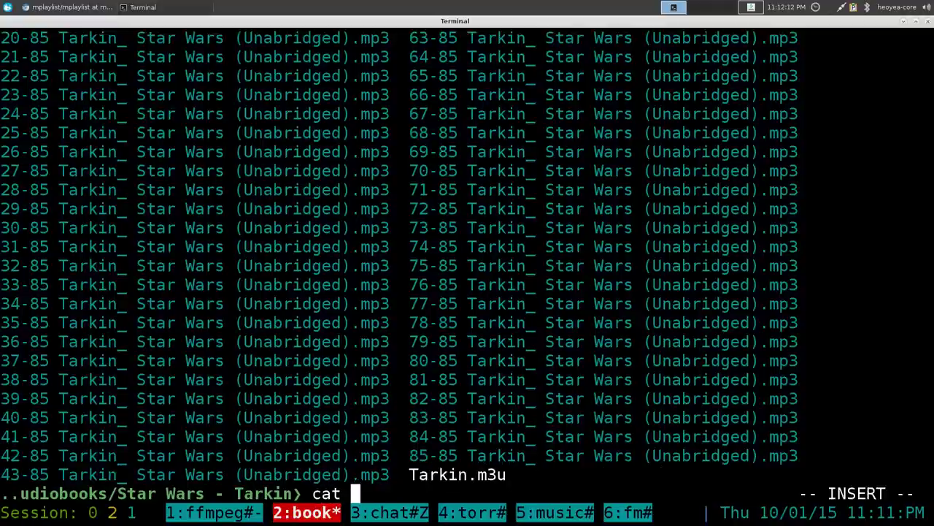
{"action": "type", "text": "Ta"}
{"action": "key", "text": "Tab"}
{"action": "key", "text": "Return"}
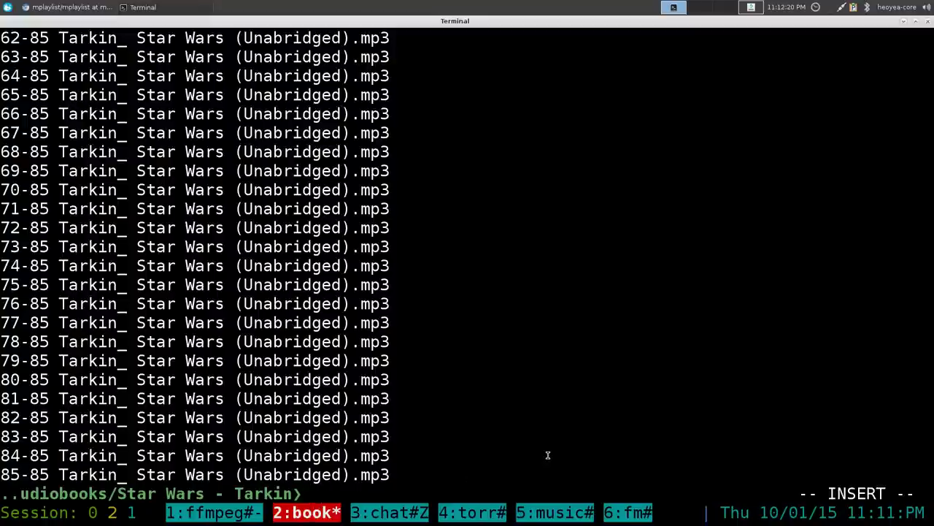
Start playing the Tarkin.m3u playlist with mplaylist.sh
{"action": "type", "text": "mplayl"}
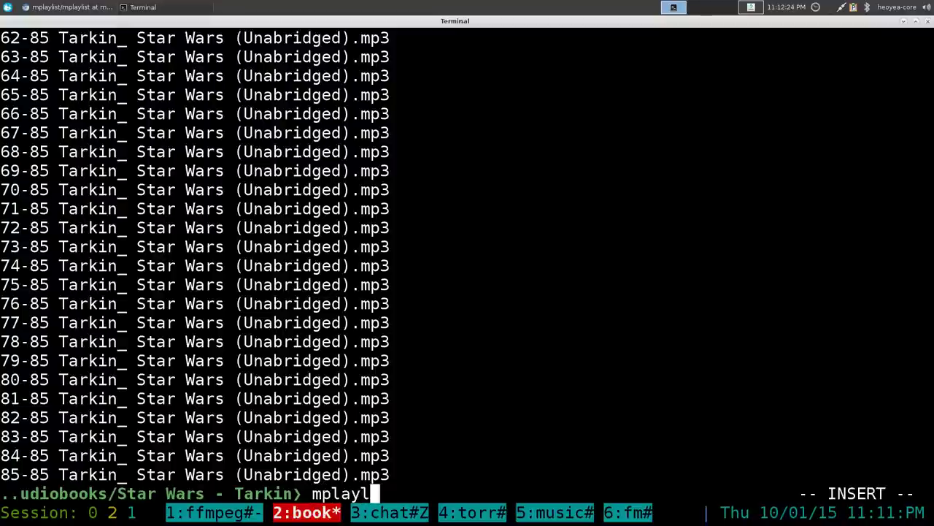
{"action": "key", "text": "Tab"}
{"action": "type", "text": "m"}
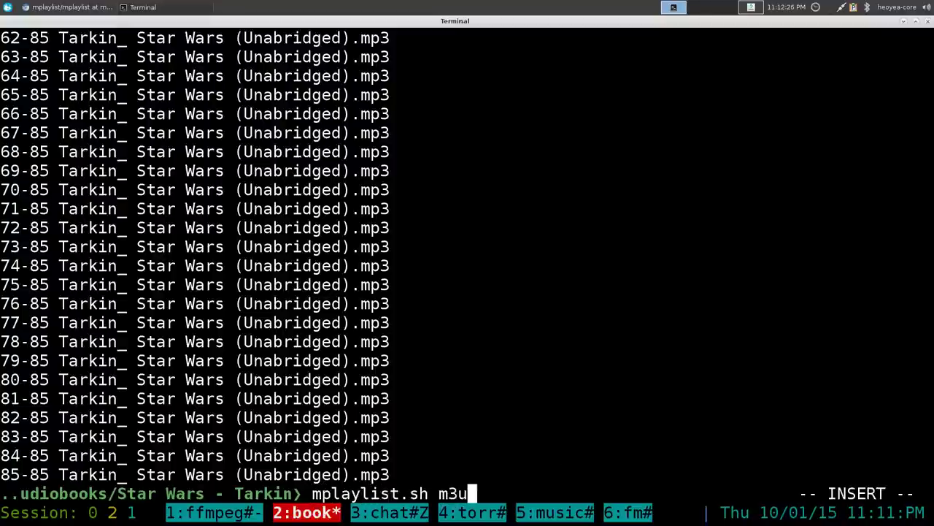
{"action": "key", "text": "Tab"}
{"action": "key", "text": "Return"}
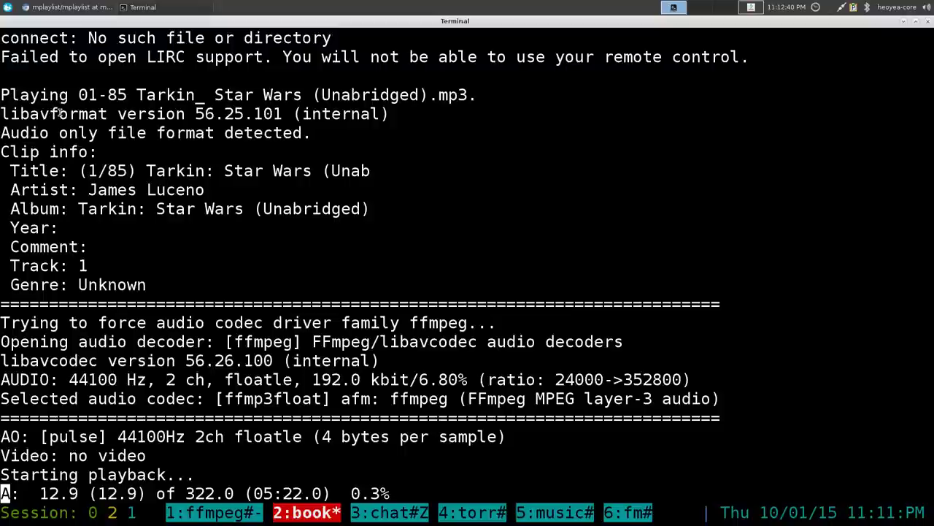
Check that chapter 01-85 is playing, then skip ahead through 02-85 to chapter 03
{"action": "left_click_drag", "start_coordinate": [78, 95], "coordinate": [101, 95]}
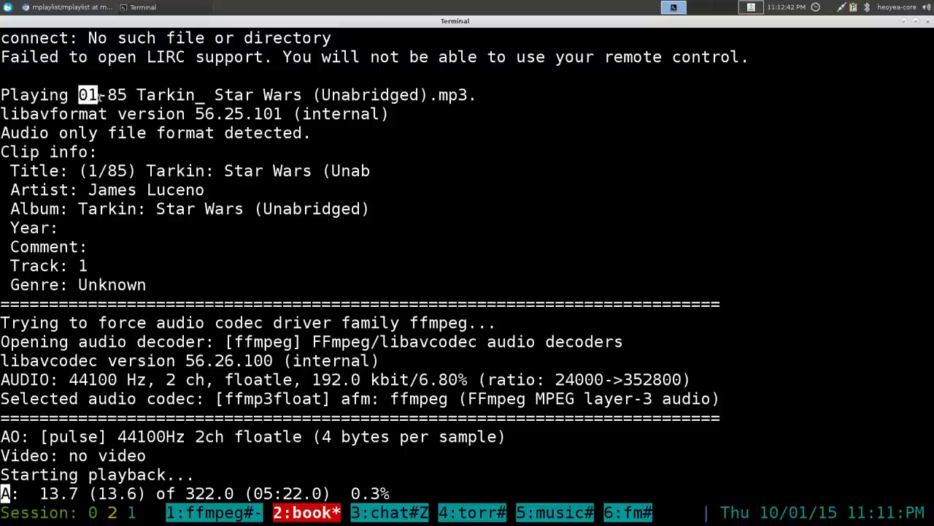
{"action": "left_click", "coordinate": [111, 100]}
{"action": "left_click_drag", "start_coordinate": [80, 96], "coordinate": [122, 96]}
{"action": "left_click", "coordinate": [123, 97]}
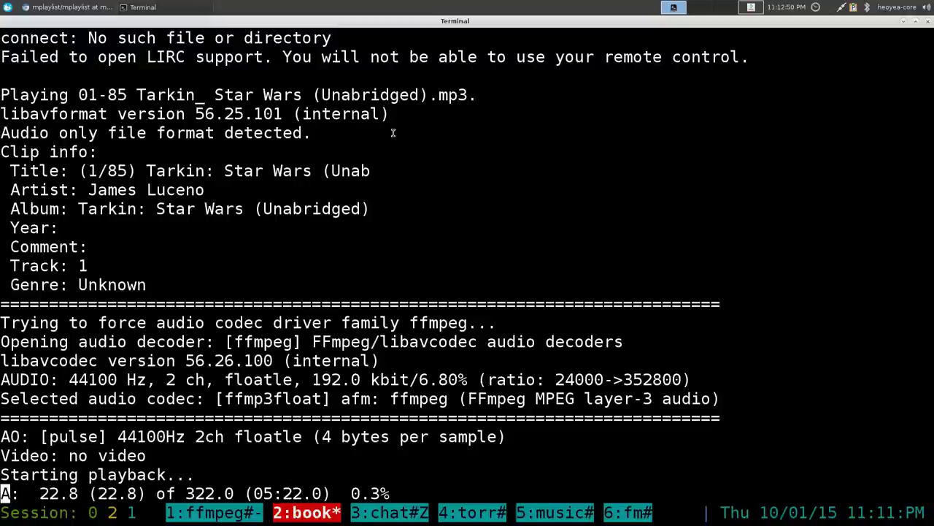
{"action": "key", "text": "Return"}
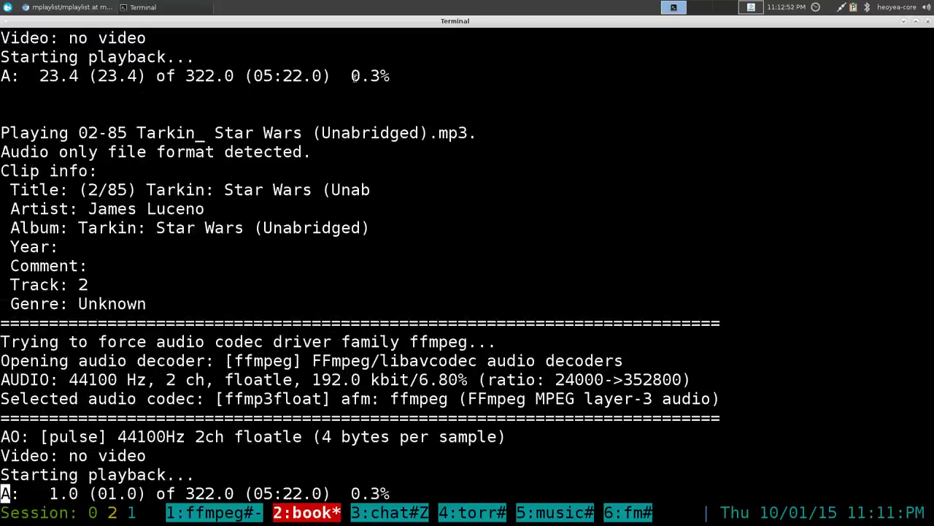
{"action": "left_click_drag", "start_coordinate": [3, 134], "coordinate": [133, 133]}
{"action": "left_click", "coordinate": [135, 134]}
{"action": "key", "text": "Return"}
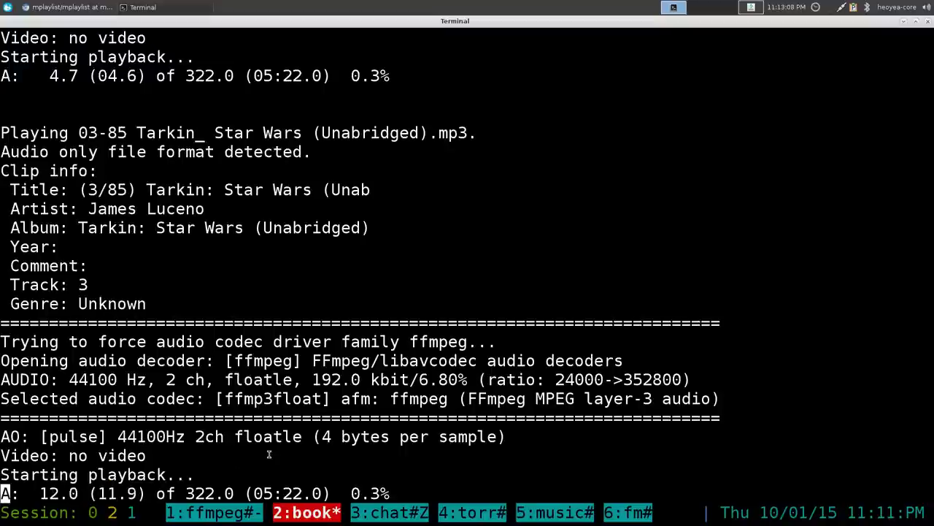
Quit playback and rerun mplaylist.sh Tarkin.m3u so it resumes track 03 at 13.1 seconds
{"action": "key", "text": "q"}
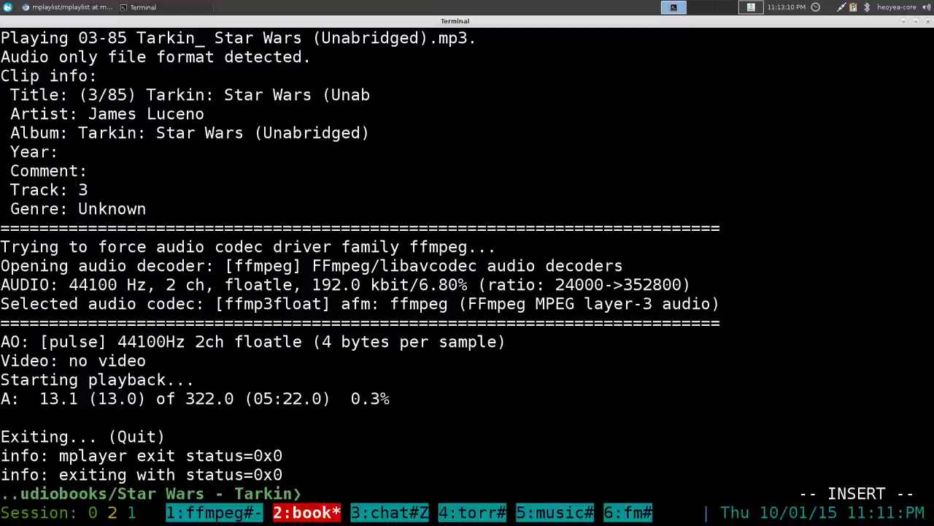
{"action": "key", "text": "Up"}
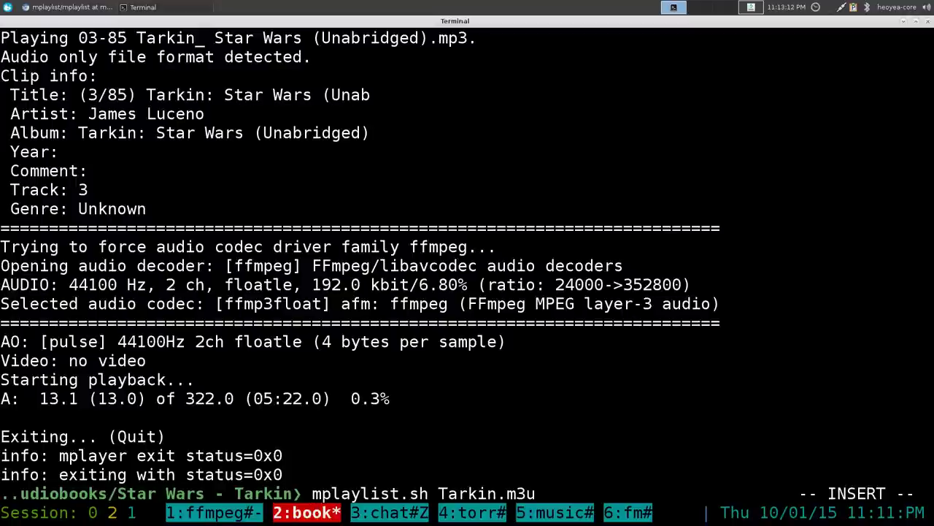
{"action": "key", "text": "Return"}
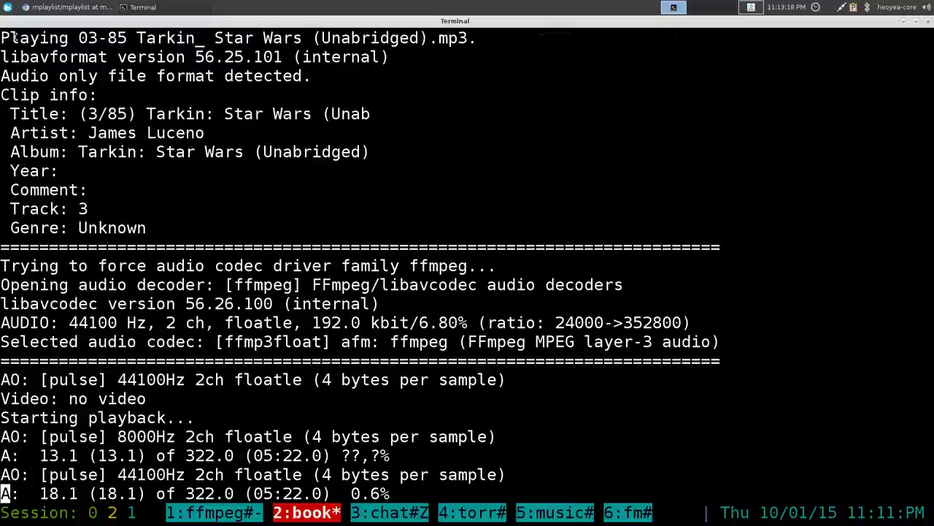
{"action": "left_click_drag", "start_coordinate": [97, 37], "coordinate": [10, 37]}
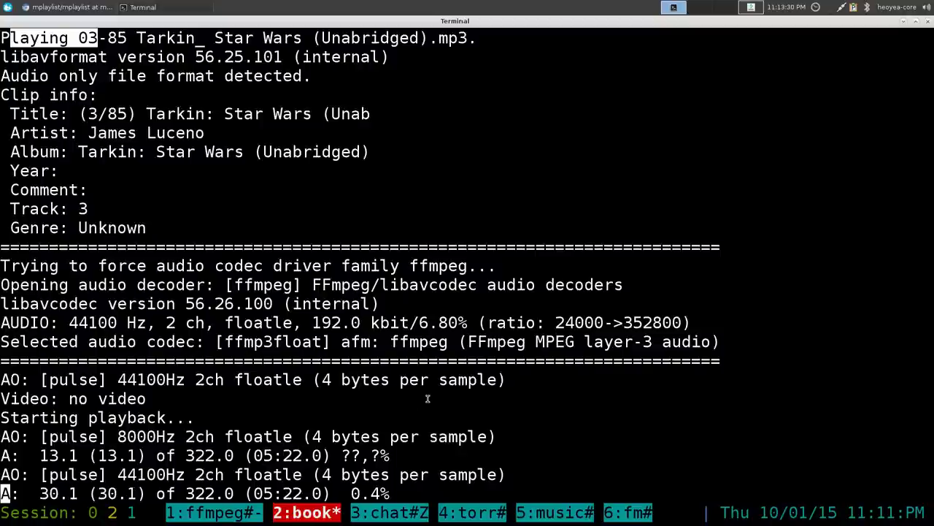
Skip ahead through tracks 04 to 07, then step back to track 04
{"action": "key", "text": "Return"}
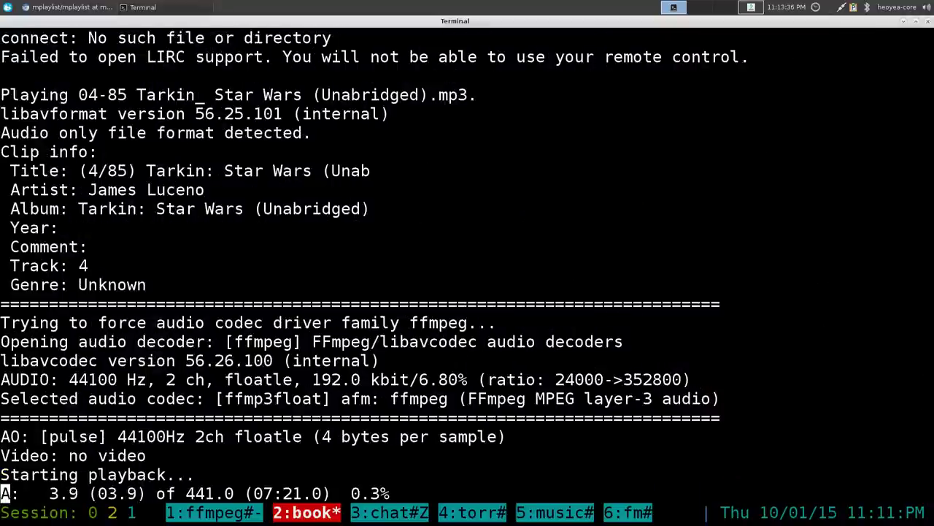
{"action": "key", "text": "Return"}
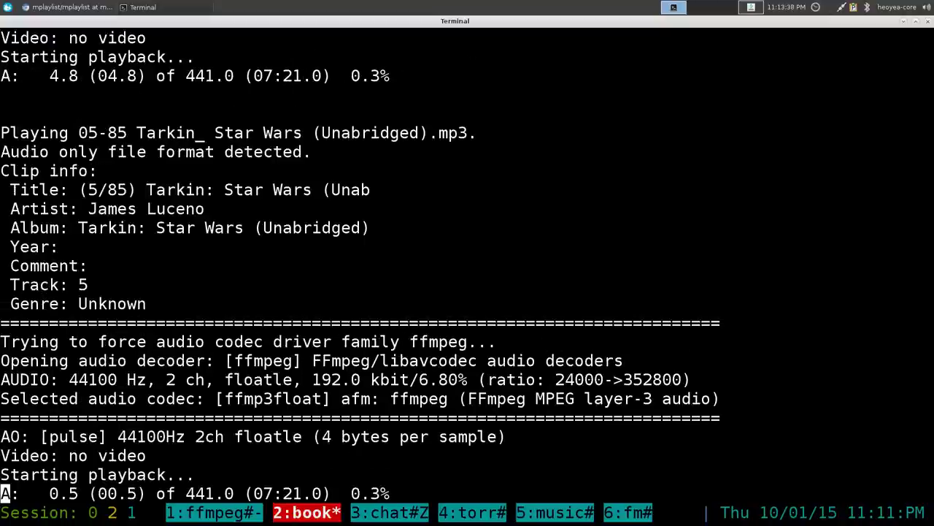
{"action": "key", "text": "Return"}
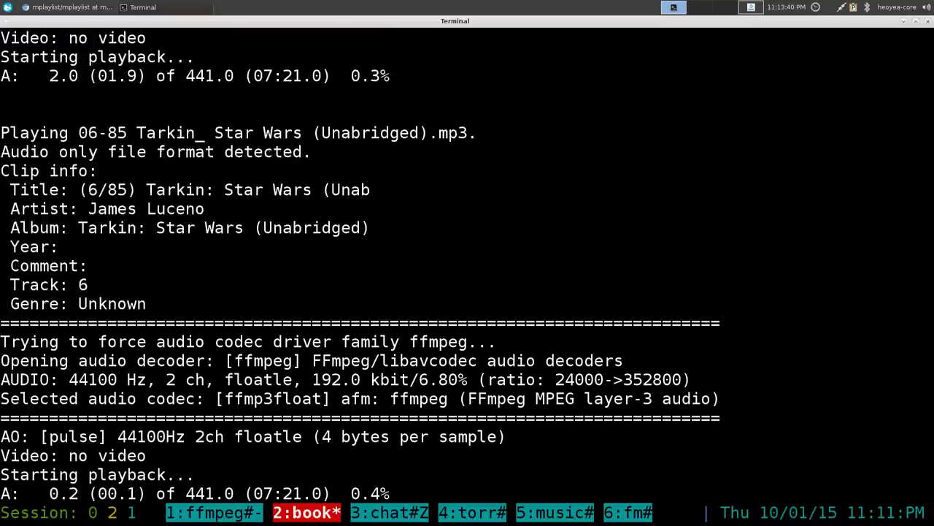
{"action": "key", "text": "Return"}
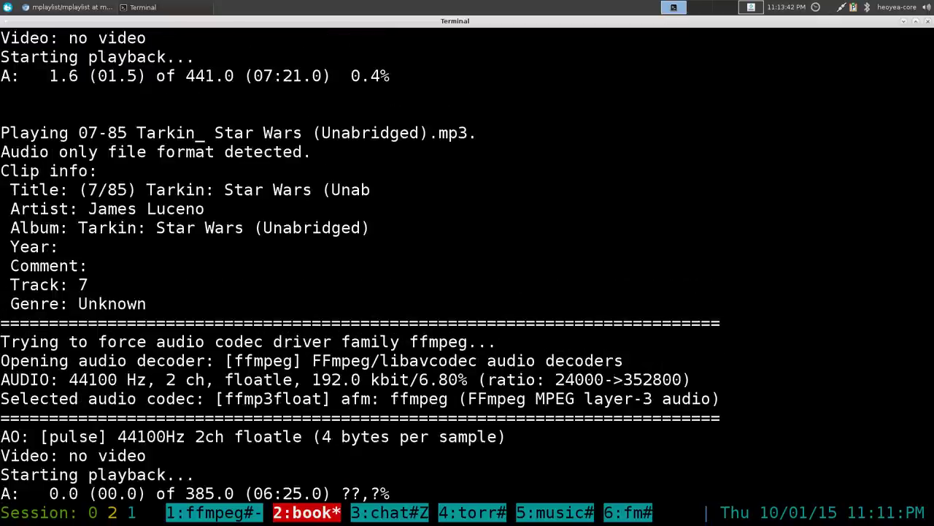
{"action": "left_click_drag", "start_coordinate": [1, 135], "coordinate": [116, 133]}
{"action": "left_click", "coordinate": [314, 134]}
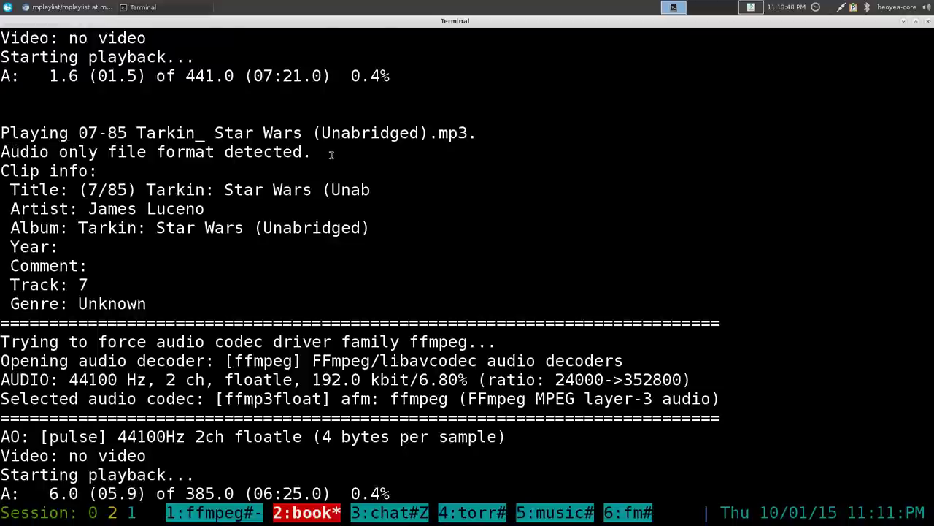
{"action": "key", "text": "less"}
{"action": "key", "text": "less"}
{"action": "key", "text": "less"}
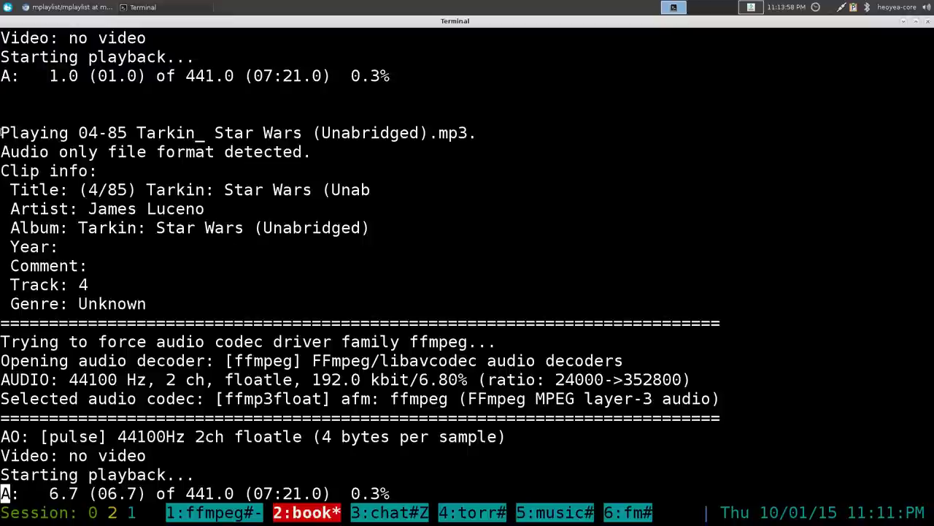
{"action": "left_click_drag", "start_coordinate": [2, 133], "coordinate": [100, 130]}
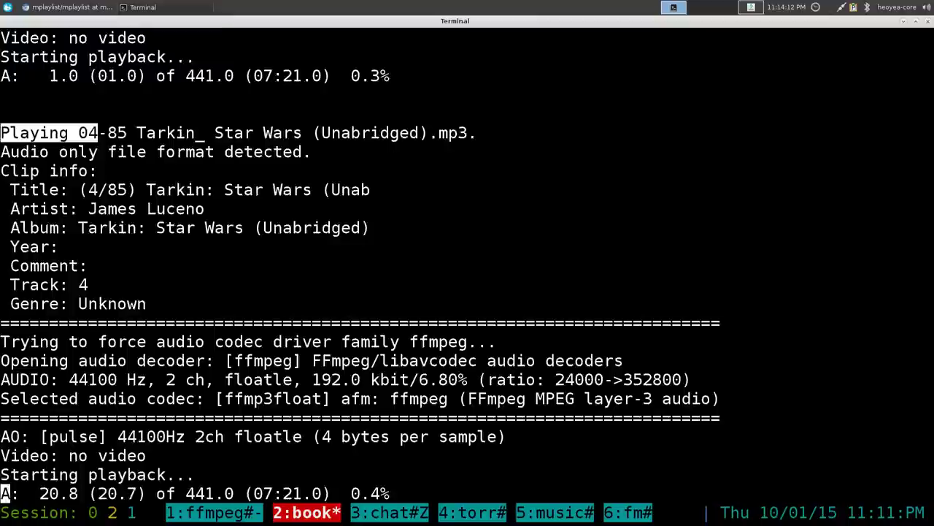
Quit during track 04, rerun mplaylist to resume it at the same point, then quit again
{"action": "key", "text": "q"}
{"action": "key", "text": "Up"}
{"action": "key", "text": "Return"}
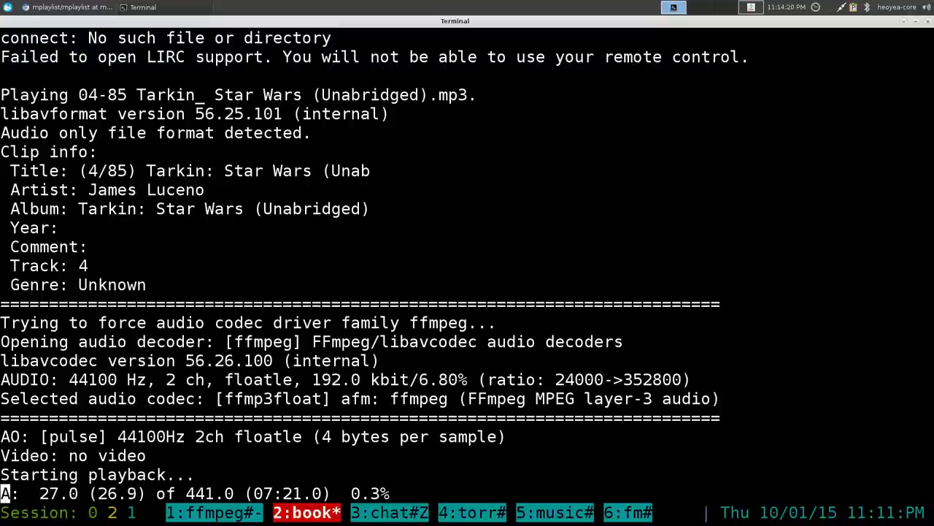
{"action": "key", "text": "q"}
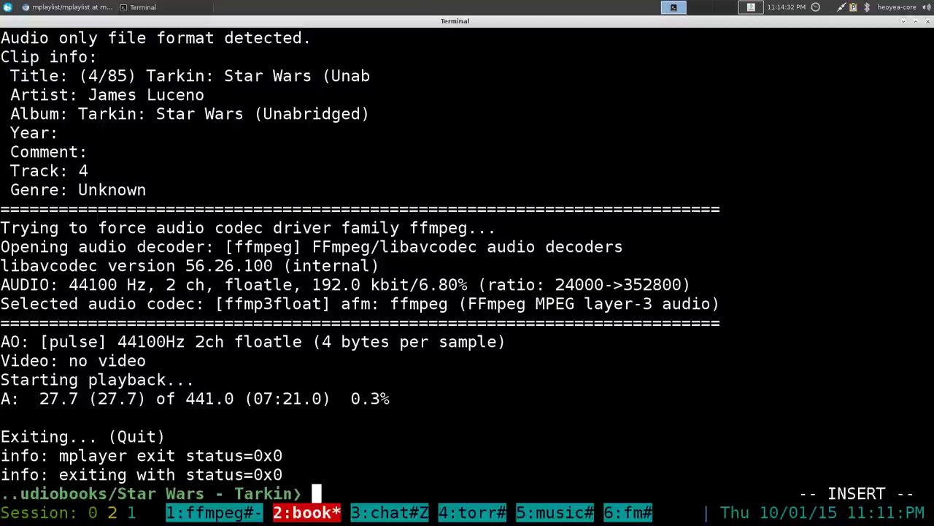
Clear the screen and open Tarkin.m3u in play.py
{"action": "key", "text": "ctrl+l"}
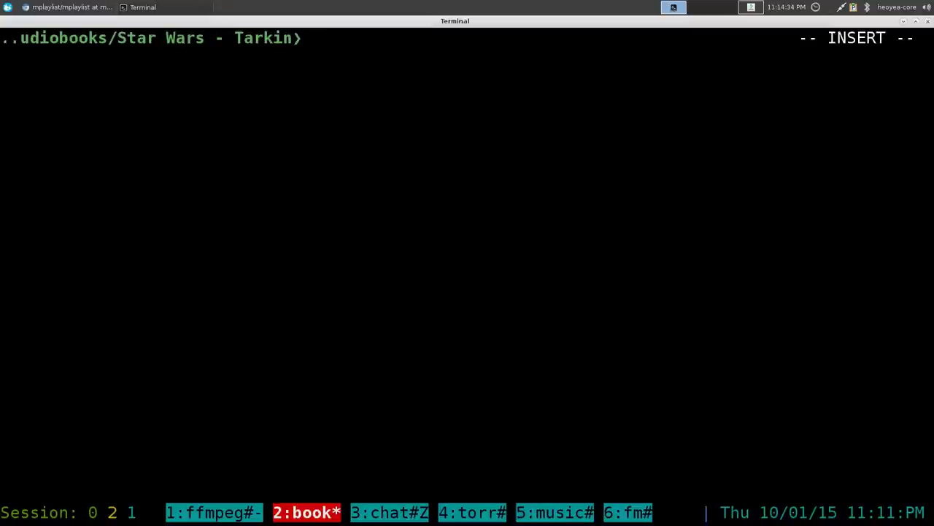
{"action": "type", "text": "play.py"}
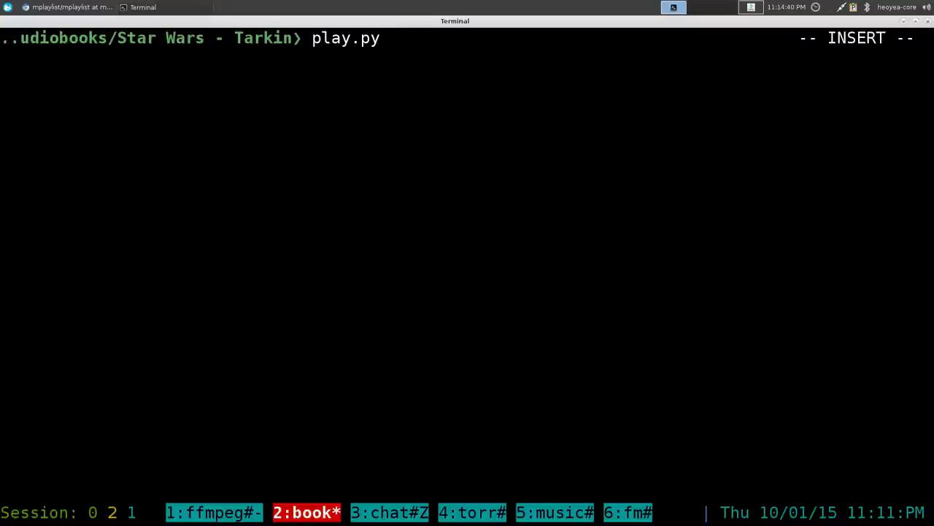
{"action": "type", "text": " Tark"}
{"action": "key", "text": "Tab"}
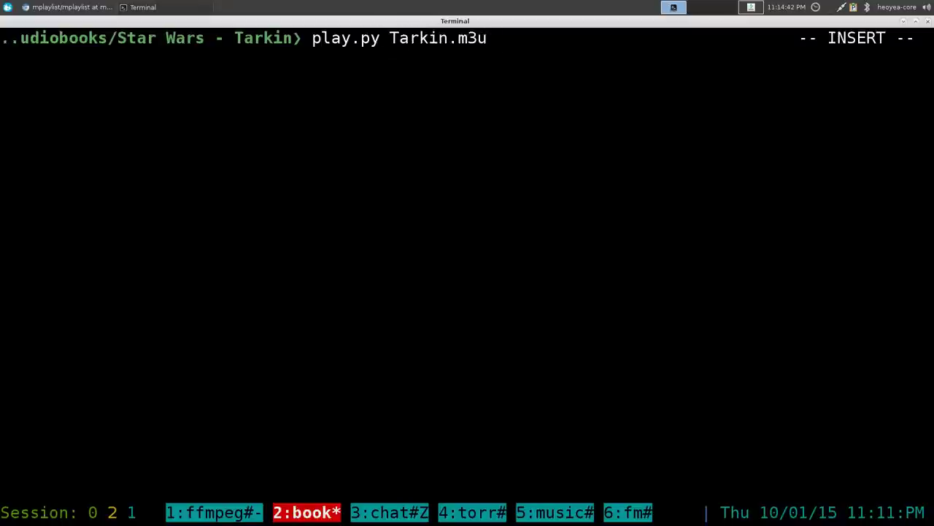
{"action": "key", "text": "Return"}
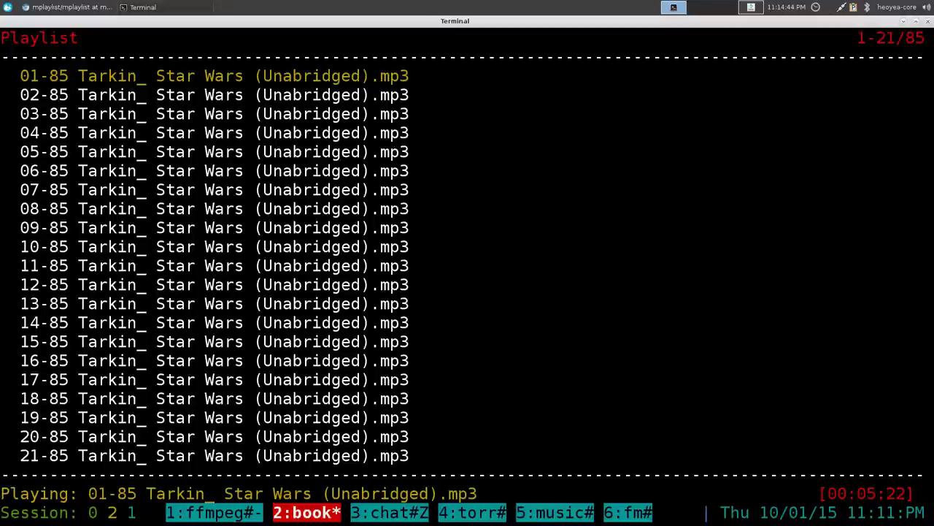
Select and play chapter 05-85 in play.py, then quit and confirm with y
{"action": "key", "text": "Down"}
{"action": "key", "text": "Down"}
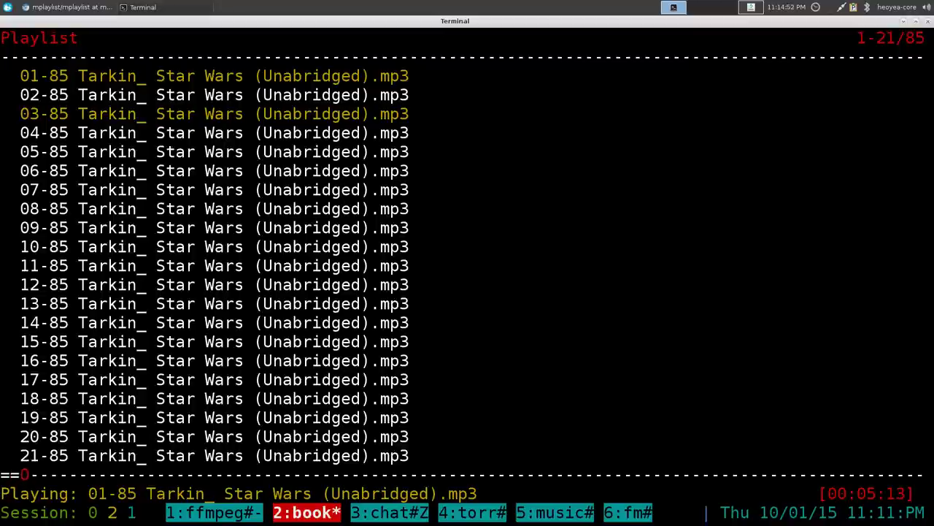
{"action": "key", "text": "Down"}
{"action": "key", "text": "Down"}
{"action": "key", "text": "Up"}
{"action": "key", "text": "Up"}
{"action": "key", "text": "Down"}
{"action": "key", "text": "Down"}
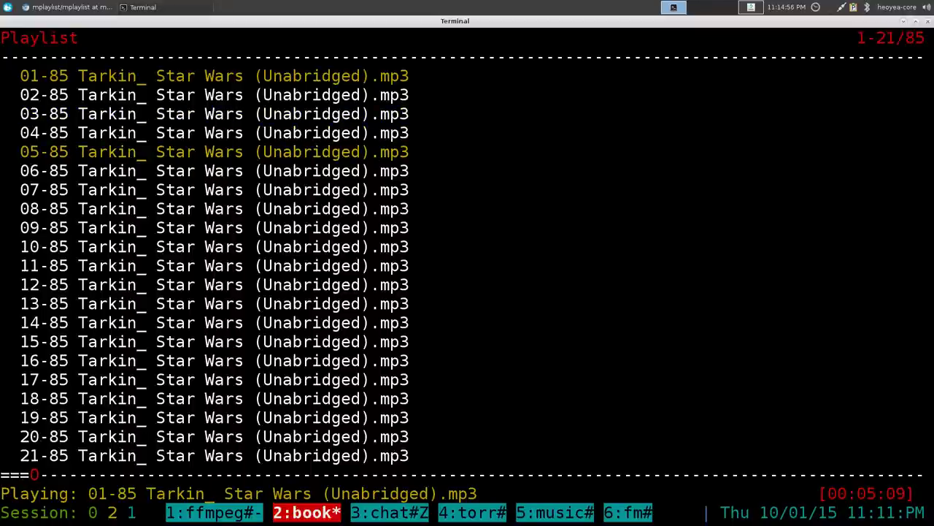
{"action": "key", "text": "Return"}
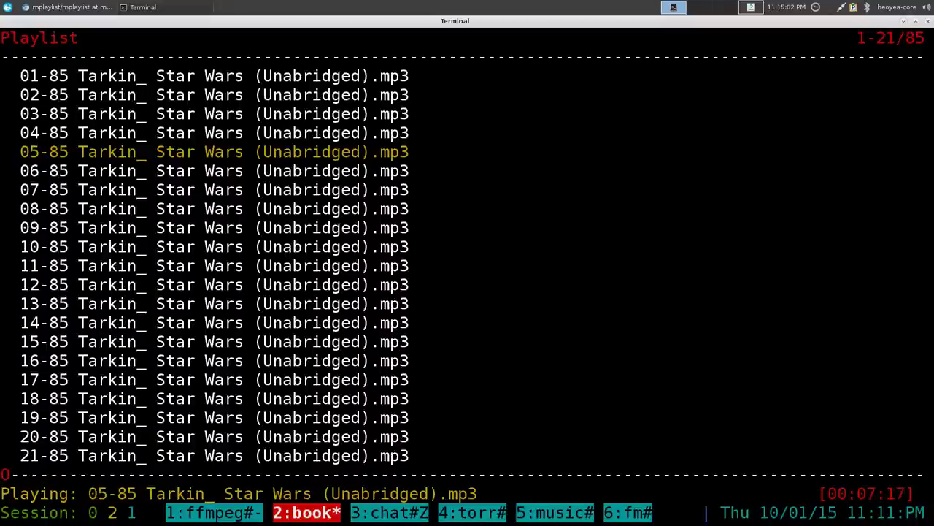
{"action": "key", "text": "Down"}
{"action": "key", "text": "Down"}
{"action": "key", "text": "Up"}
{"action": "key", "text": "Up"}
{"action": "key", "text": "Up"}
{"action": "key", "text": "Up"}
{"action": "key", "text": "Down"}
{"action": "key", "text": "Down"}
{"action": "key", "text": "Down"}
{"action": "key", "text": "Down"}
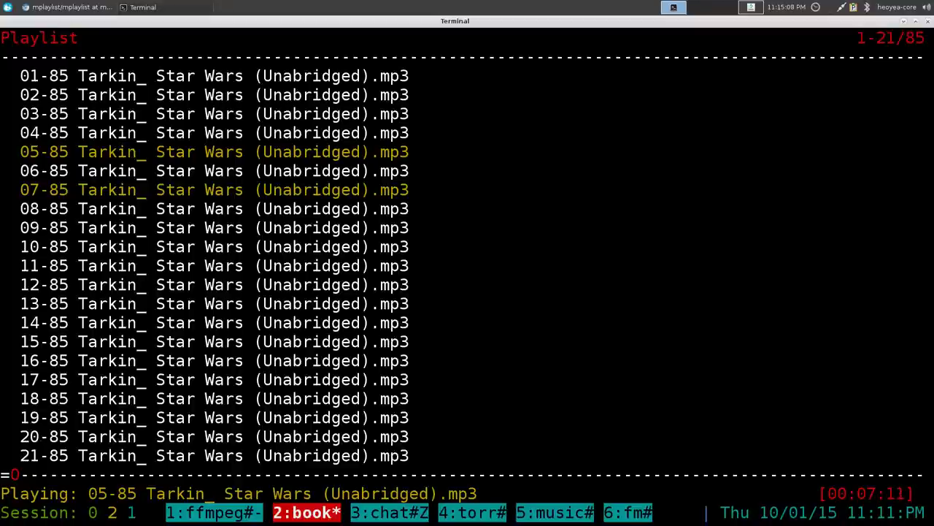
{"action": "key", "text": "q"}
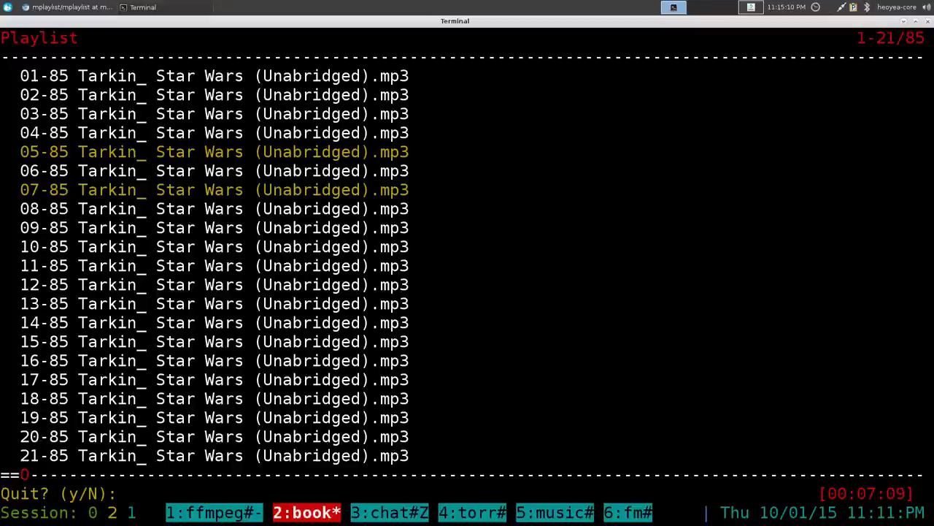
{"action": "key", "text": "y"}
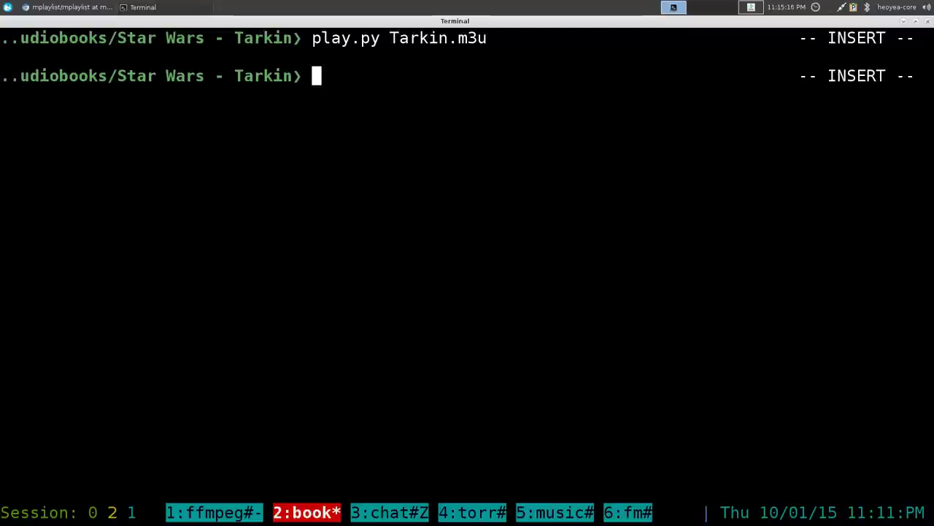
Open Tarkin.m3u in cplay, start chapter 10-85, and request to quit
{"action": "type", "text": "cpla"}
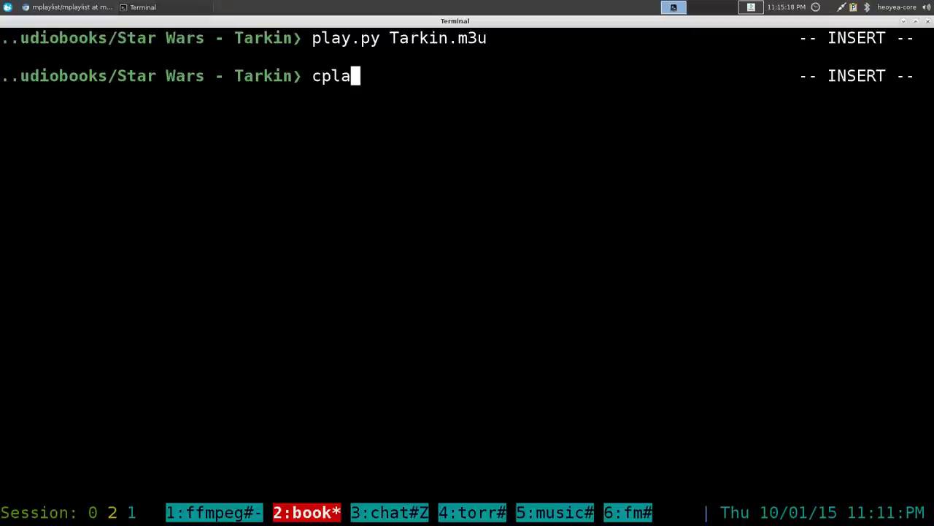
{"action": "type", "text": "y Tark"}
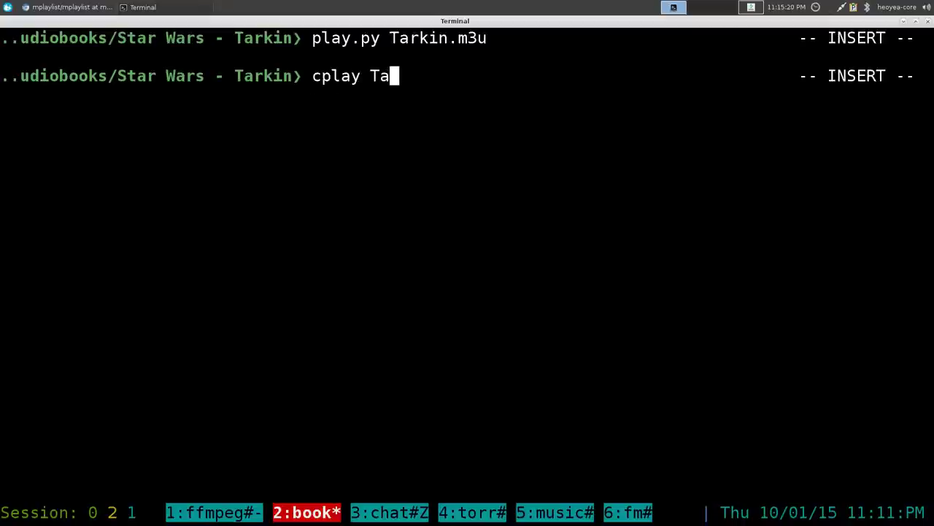
{"action": "key", "text": "Tab"}
{"action": "key", "text": "Return"}
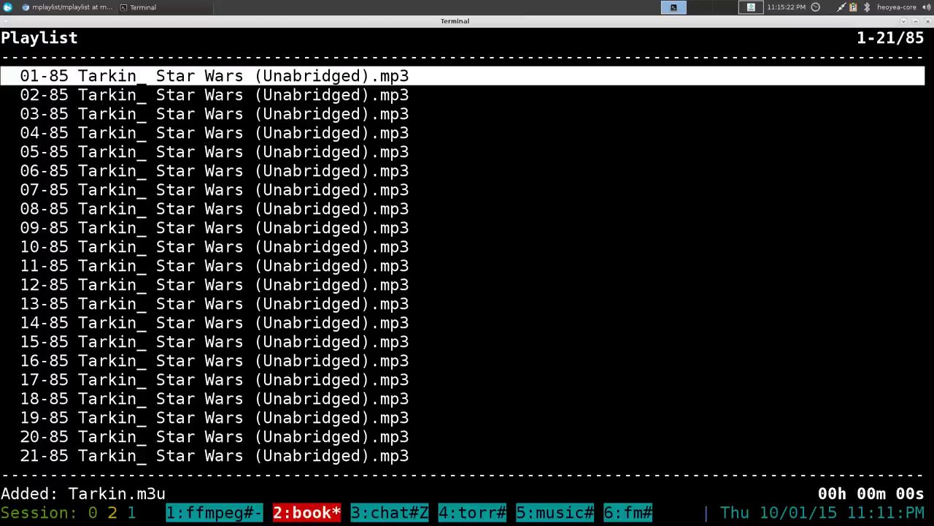
{"action": "key", "text": "Down"}
{"action": "key", "text": "Down"}
{"action": "key", "text": "Down"}
{"action": "key", "text": "Down"}
{"action": "key", "text": "Down"}
{"action": "key", "text": "Down"}
{"action": "key", "text": "Down"}
{"action": "key", "text": "Down"}
{"action": "key", "text": "Down"}
{"action": "key", "text": "Down"}
{"action": "key", "text": "Down"}
{"action": "key", "text": "Down"}
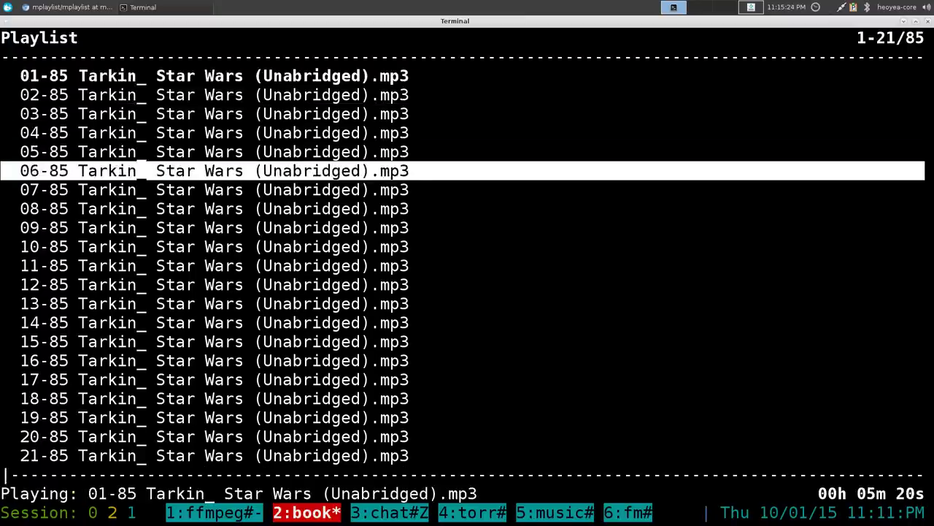
{"action": "key", "text": "Up"}
{"action": "key", "text": "Up"}
{"action": "key", "text": "Up"}
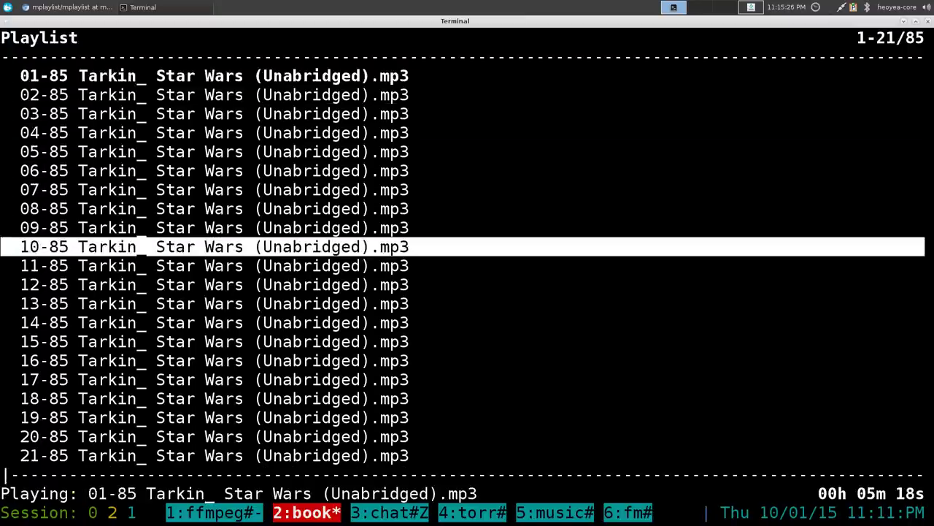
{"action": "key", "text": "Return"}
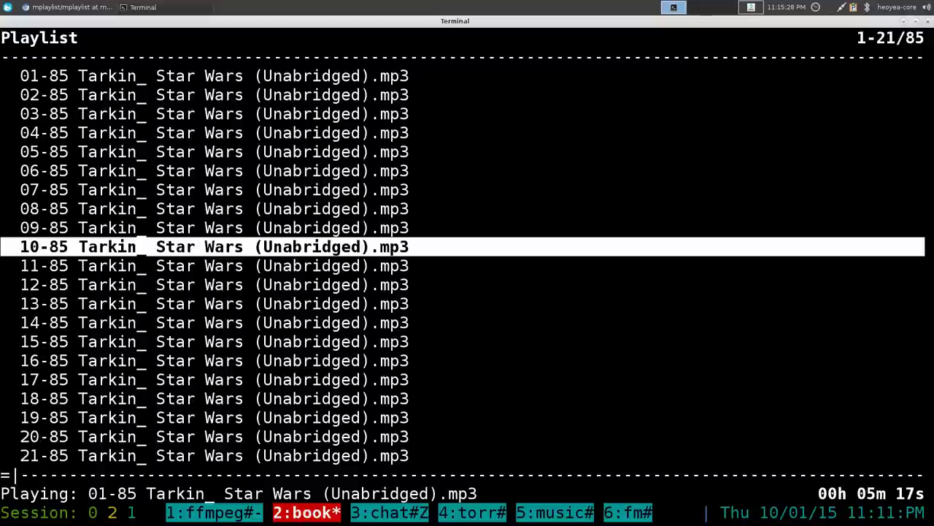
{"action": "key", "text": "q"}
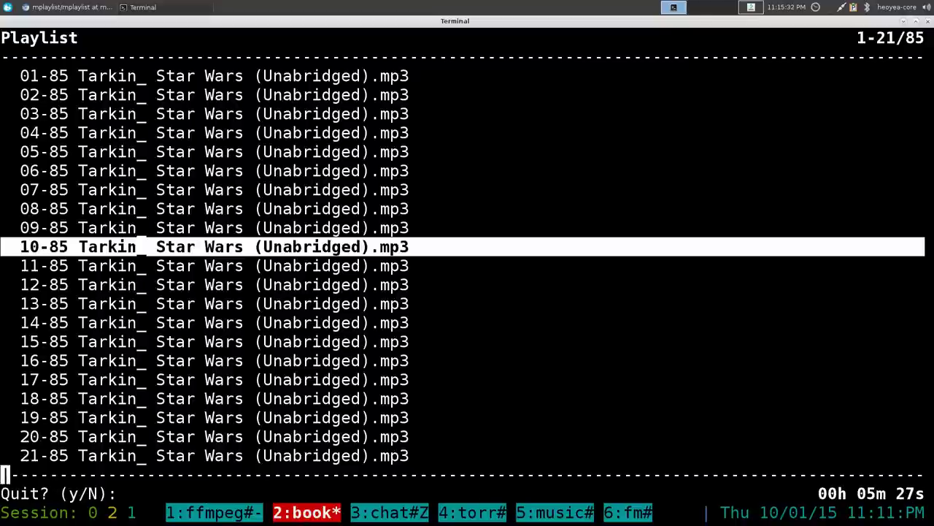
Confirm quitting cplay with y and clear the terminal to an empty prompt
{"action": "key", "text": "y"}
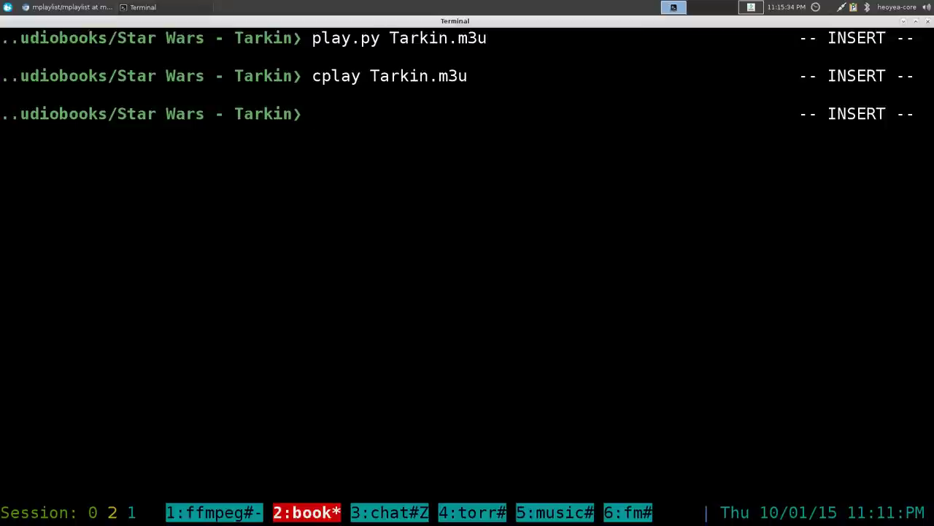
{"action": "key", "text": "ctrl+l"}
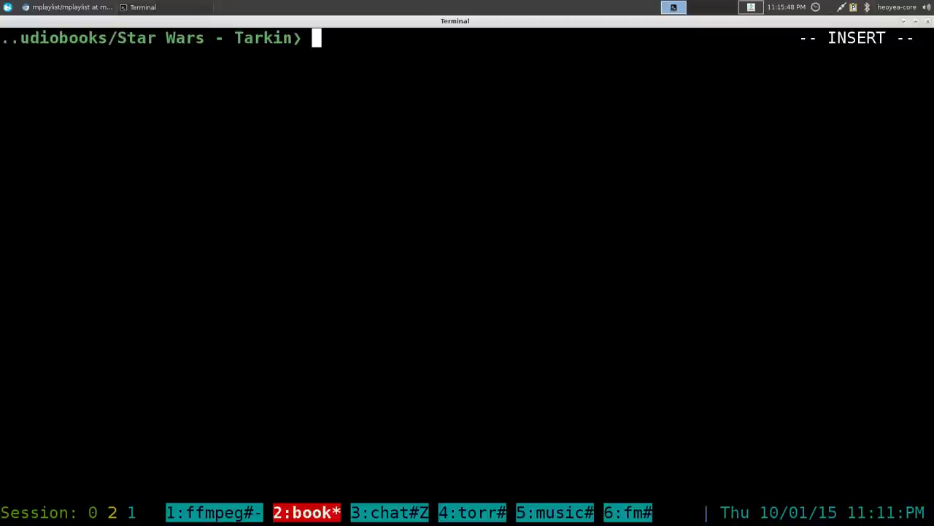
Switch to Chromium showing the pts/mplaylist repository's mplaylist script on GitHub
{"action": "key", "text": "alt+Tab"}
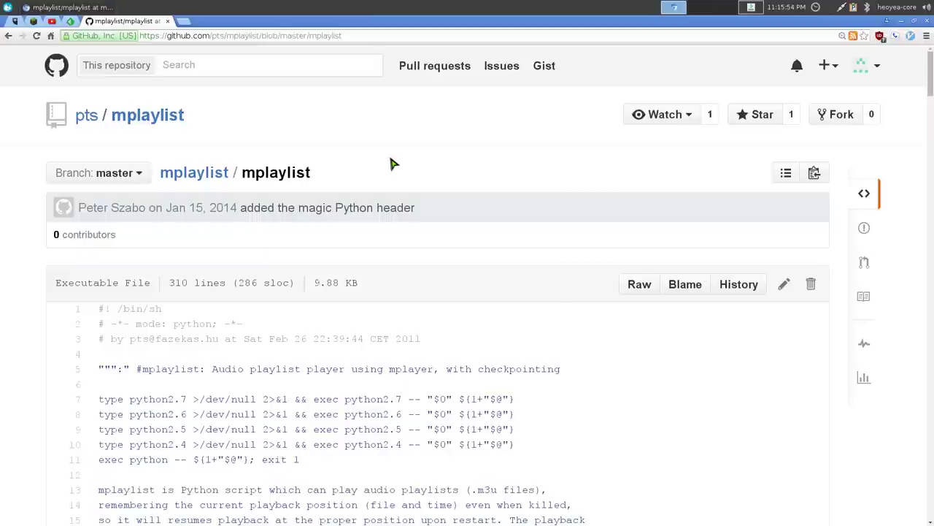